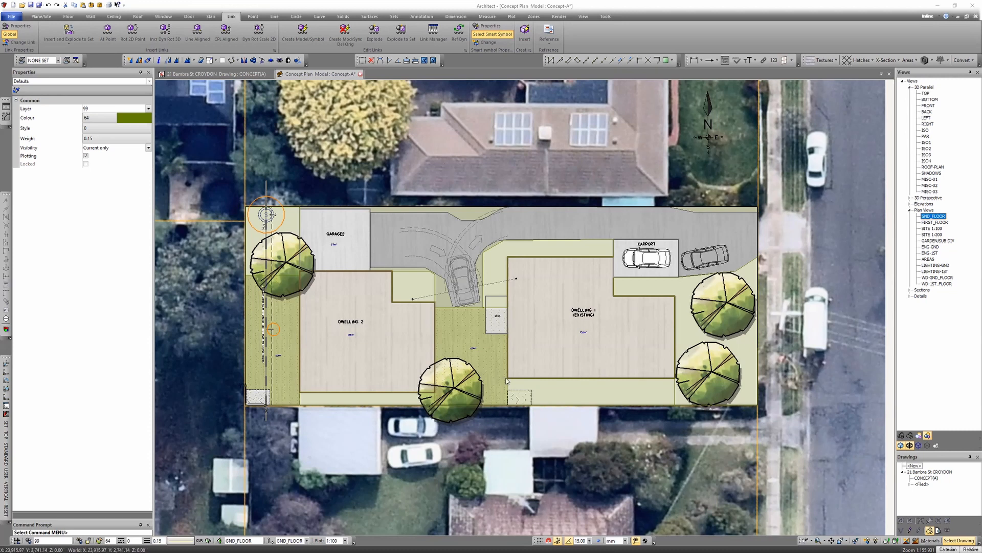
- Open Total Areas and add the area label POS to the open space plane around Dwelling 1
{"action": "scroll", "coordinate": [565, 419], "scroll_direction": "up", "scroll_amount": 1}
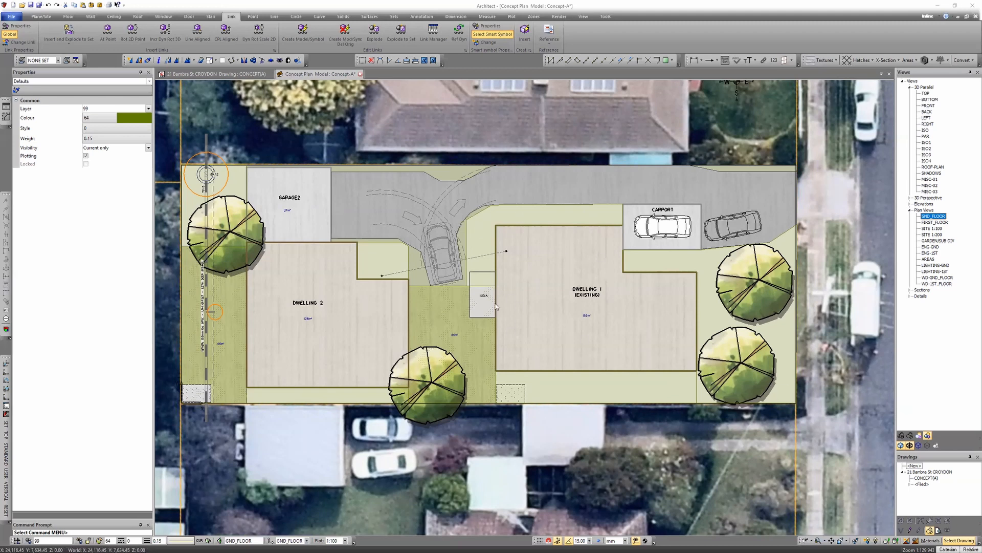
{"action": "left_click", "coordinate": [6, 117]}
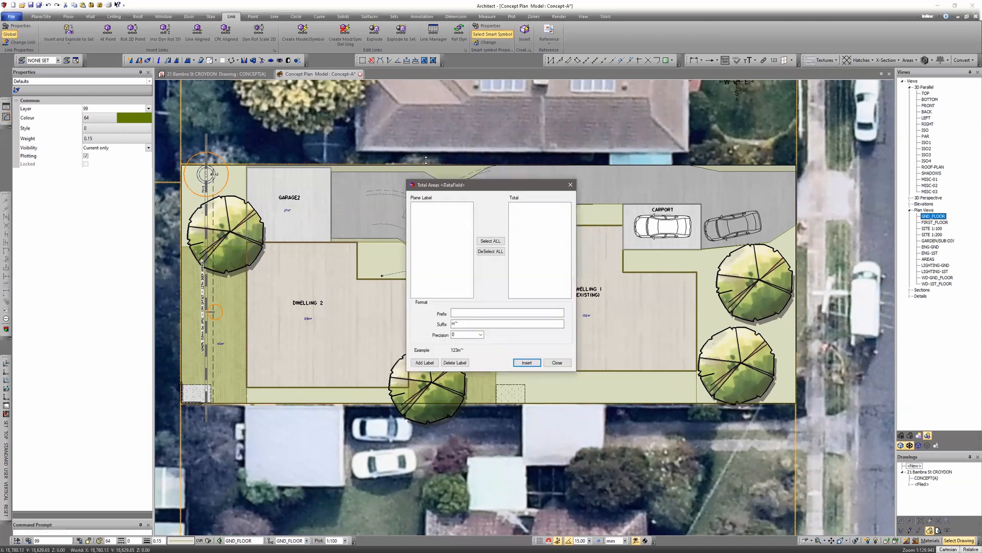
{"action": "left_click", "coordinate": [425, 362]}
{"action": "left_click", "coordinate": [587, 295]}
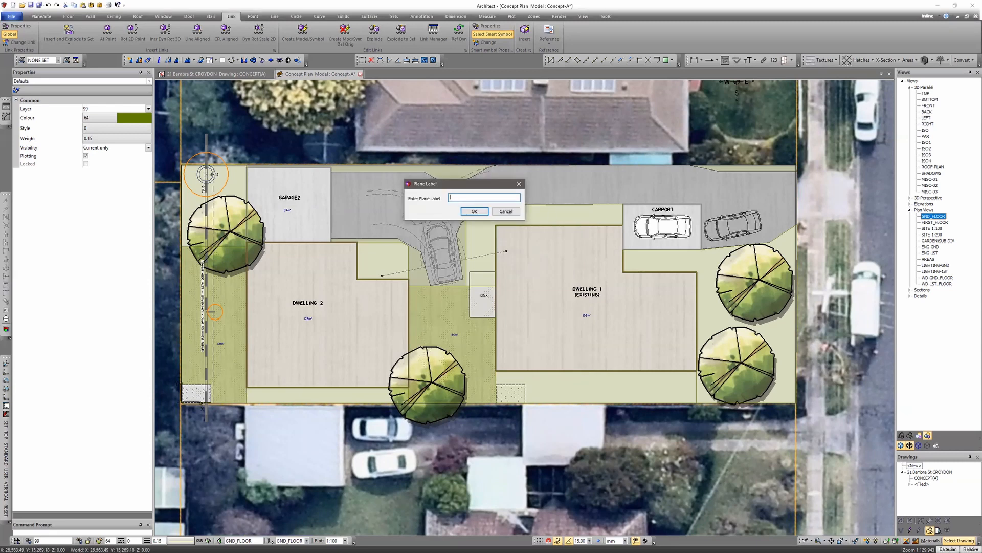
{"action": "left_click", "coordinate": [475, 211]}
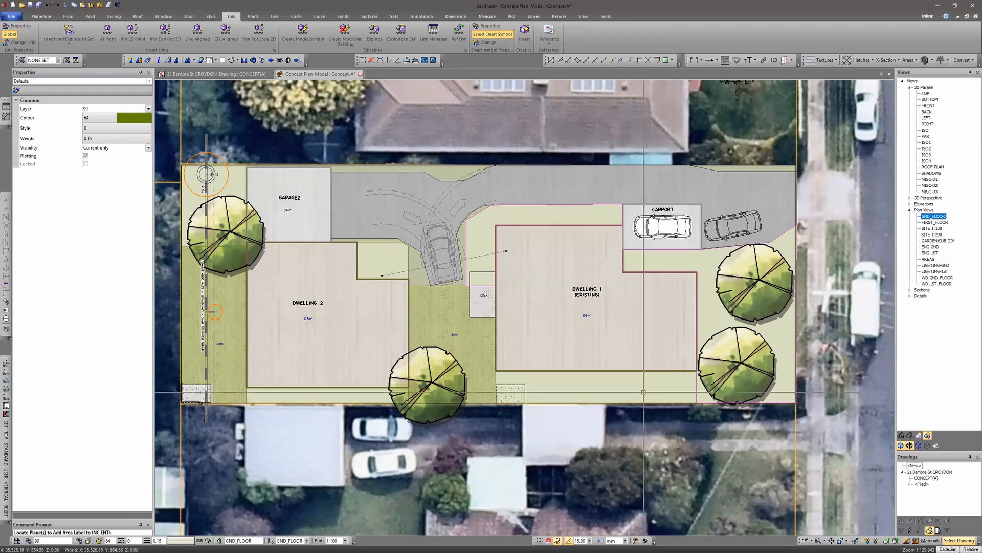
- Add the area label SPOS to a second open space plane, then close the Total Areas dialog
{"action": "key", "text": "Escape"}
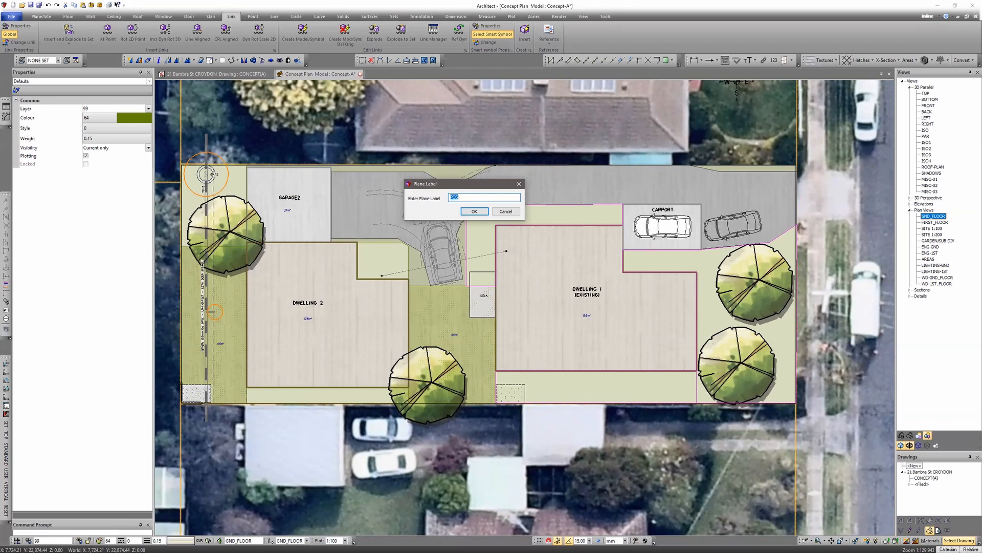
{"action": "type", "text": "SPOS"}
{"action": "key", "text": "Return"}
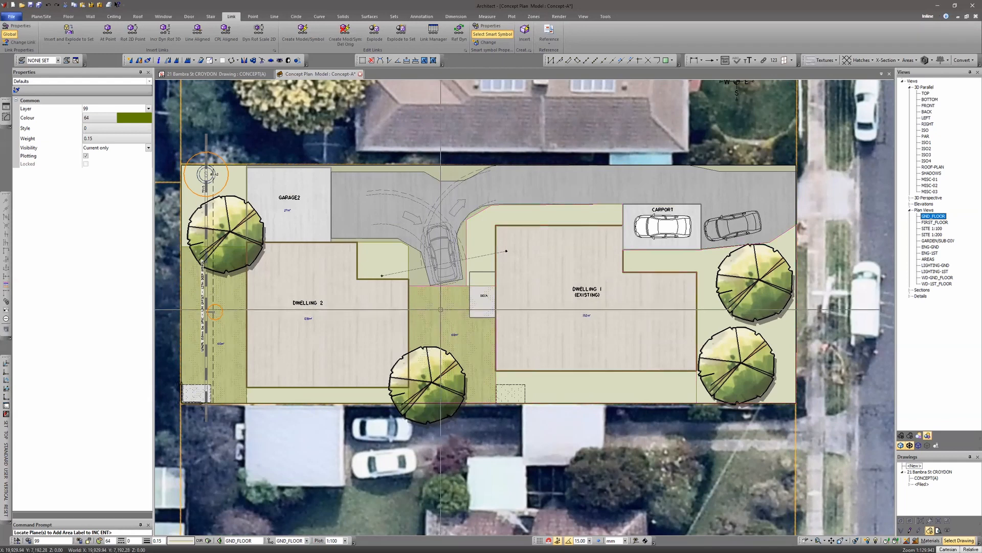
{"action": "left_click", "coordinate": [453, 153]}
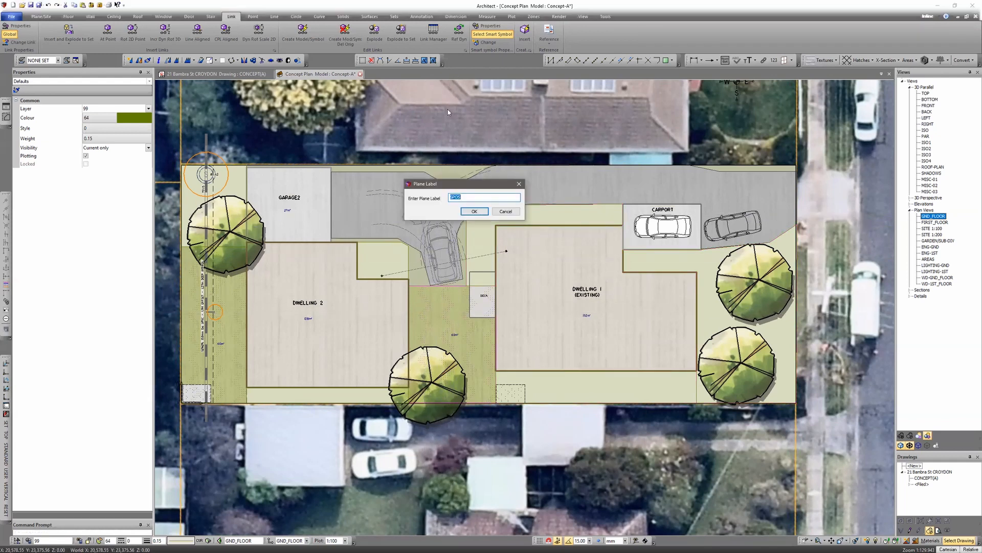
{"action": "key", "text": "Return"}
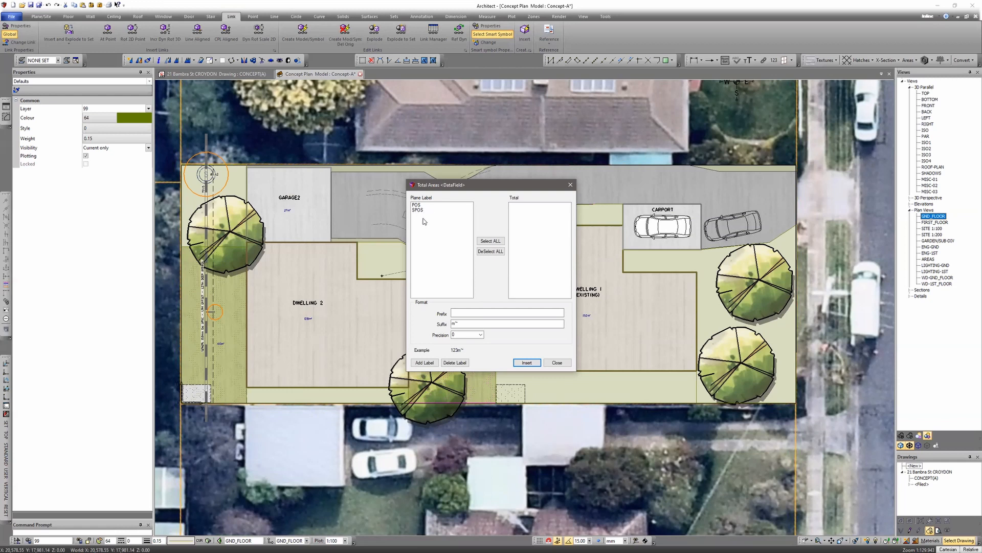
{"action": "left_click", "coordinate": [557, 363]}
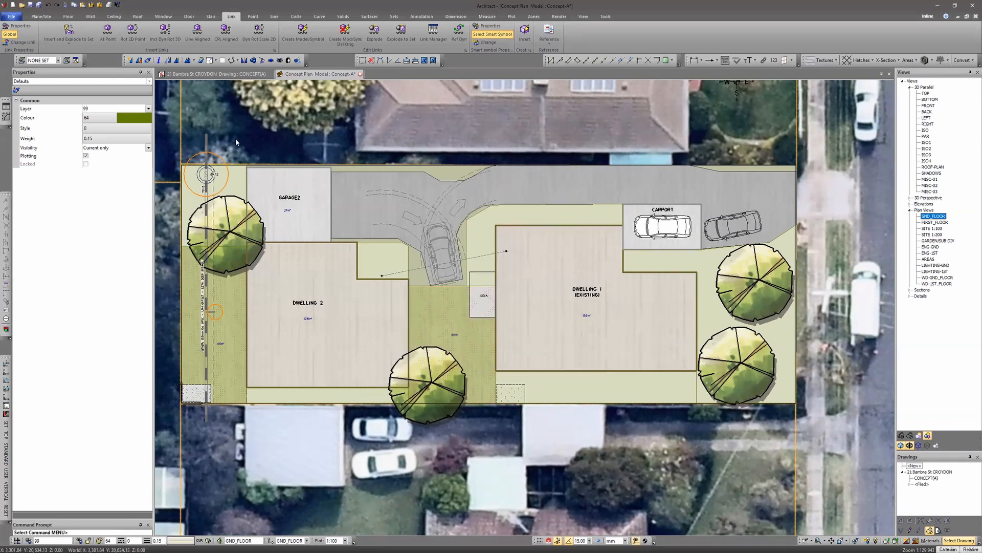
- Set the annotation text type to NOTE-1.5_CL
{"action": "left_click", "coordinate": [421, 17]}
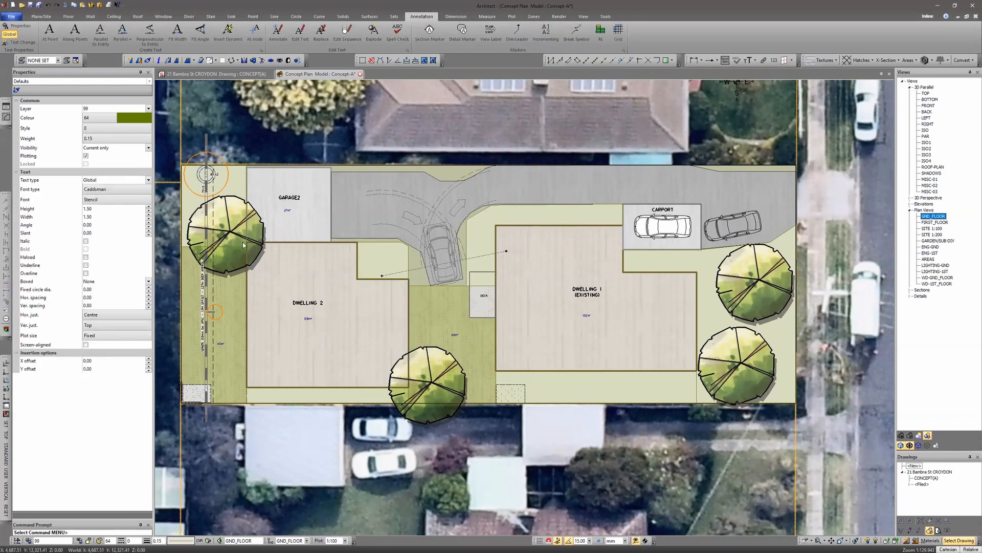
{"action": "mouse_move", "coordinate": [257, 198]}
{"action": "middle_mouse_down"}
{"action": "mouse_move", "coordinate": [323, 183]}
{"action": "mouse_move", "coordinate": [258, 194]}
{"action": "middle_mouse_up"}
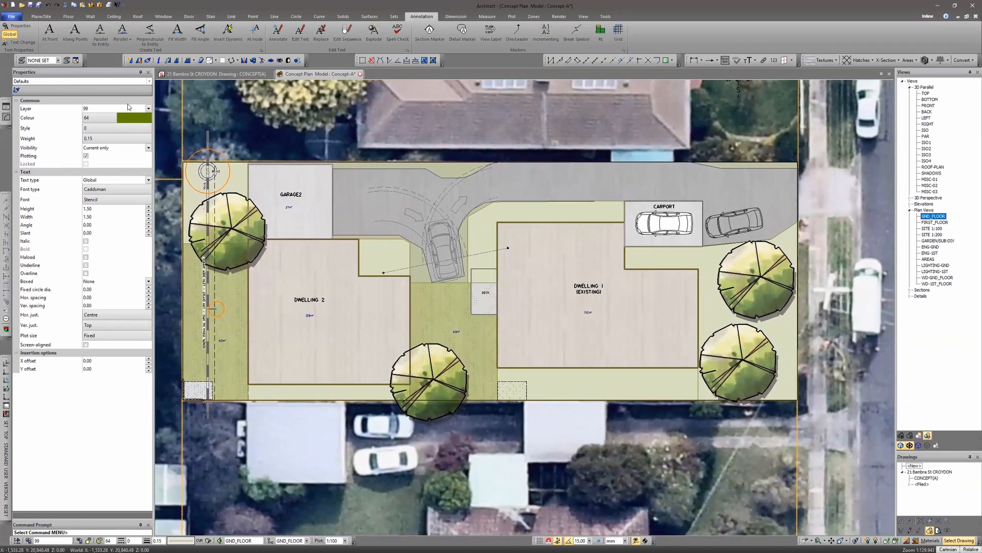
{"action": "left_click", "coordinate": [149, 180]}
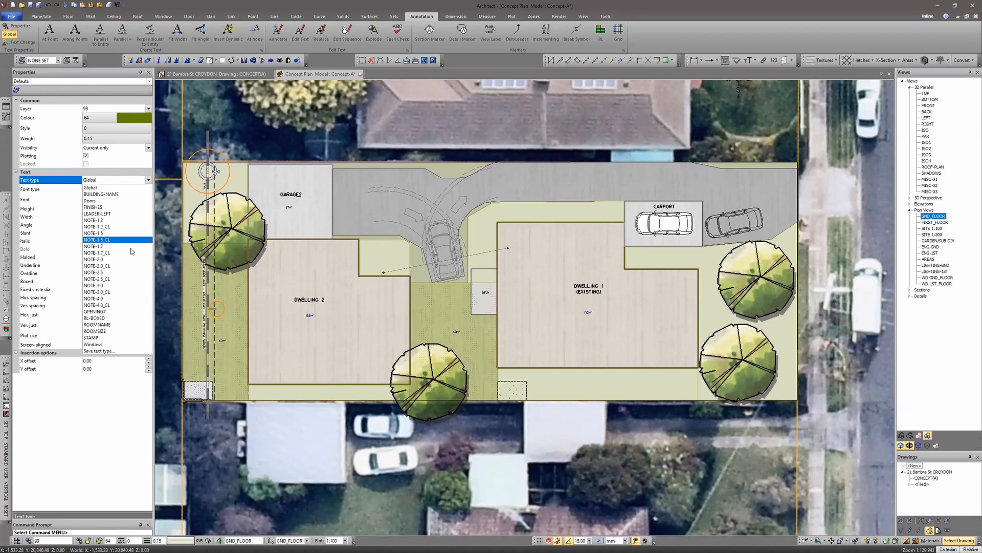
{"action": "left_click", "coordinate": [102, 240]}
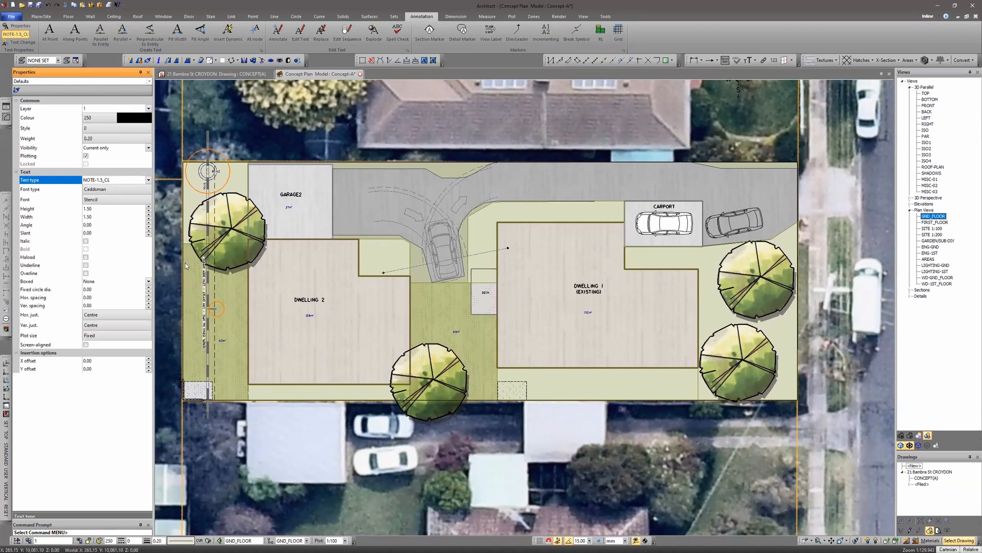
- Reopen Total Areas, move POS and SPOS into the total list and set the prefix to TOTAL POS
{"action": "left_click", "coordinate": [7, 117]}
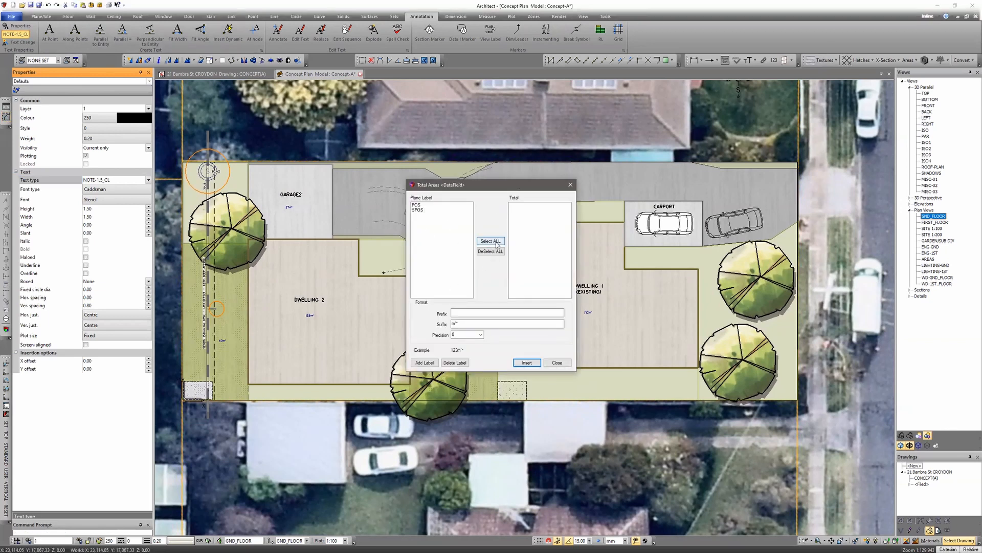
{"action": "double_click", "coordinate": [417, 206]}
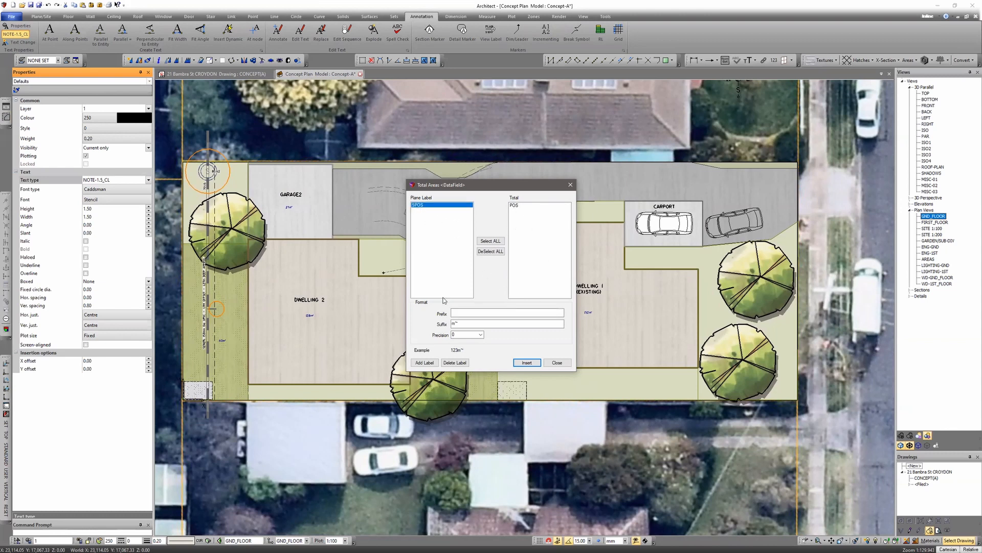
{"action": "left_click", "coordinate": [456, 313]}
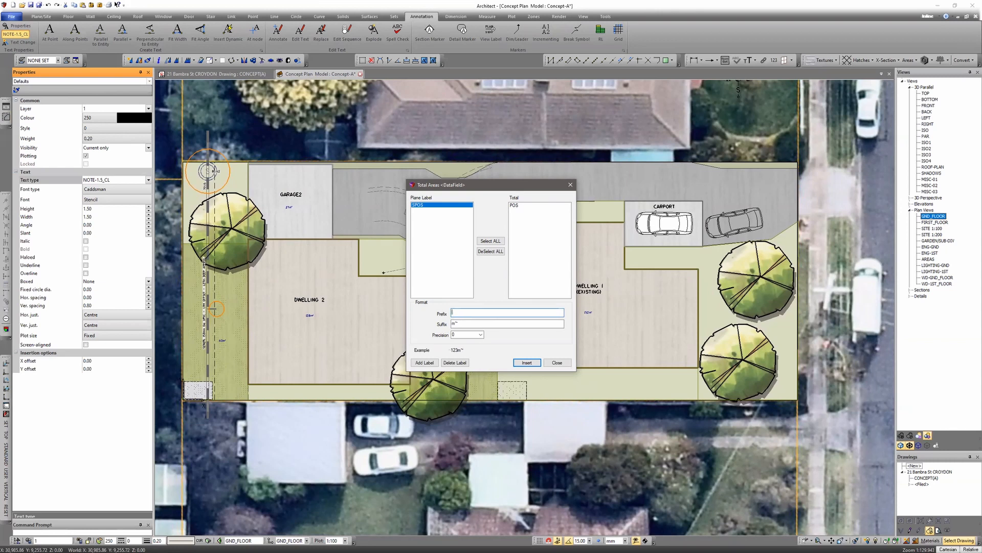
{"action": "type", "text": "TOTAL POS"}
{"action": "left_click", "coordinate": [458, 323]}
{"action": "double_click", "coordinate": [425, 205]}
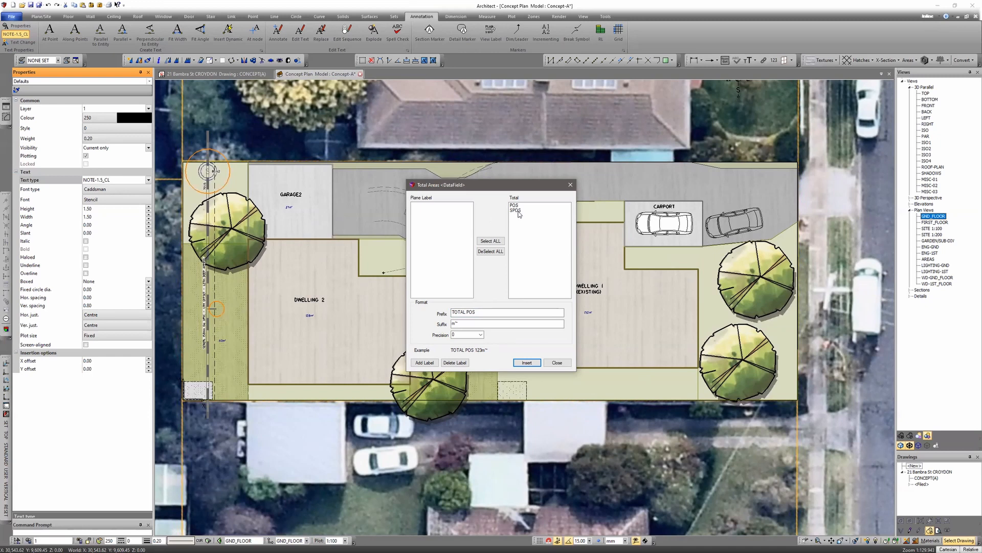
- Insert the total area text in the open space below Dwelling 1 and close the dialog
{"action": "left_click", "coordinate": [527, 363]}
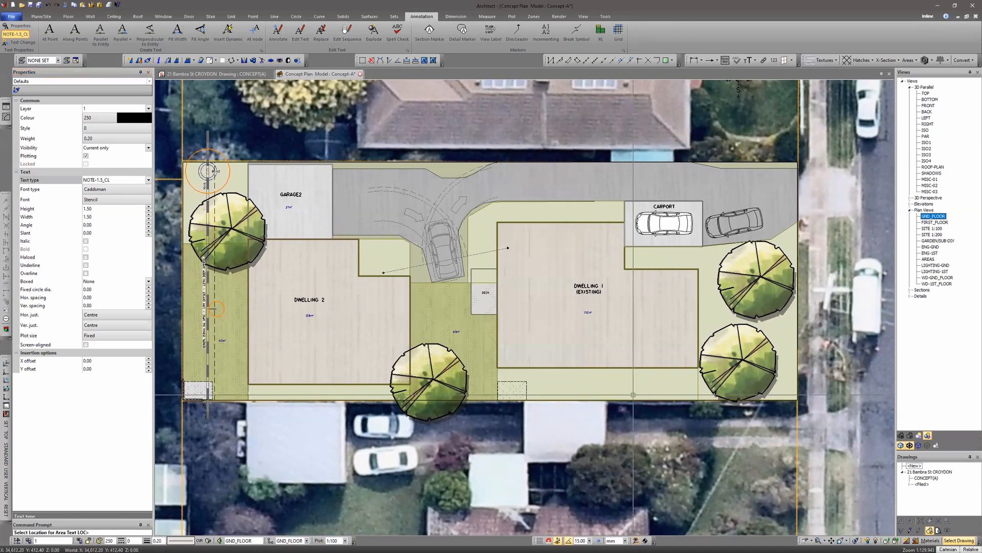
{"action": "left_click", "coordinate": [624, 383]}
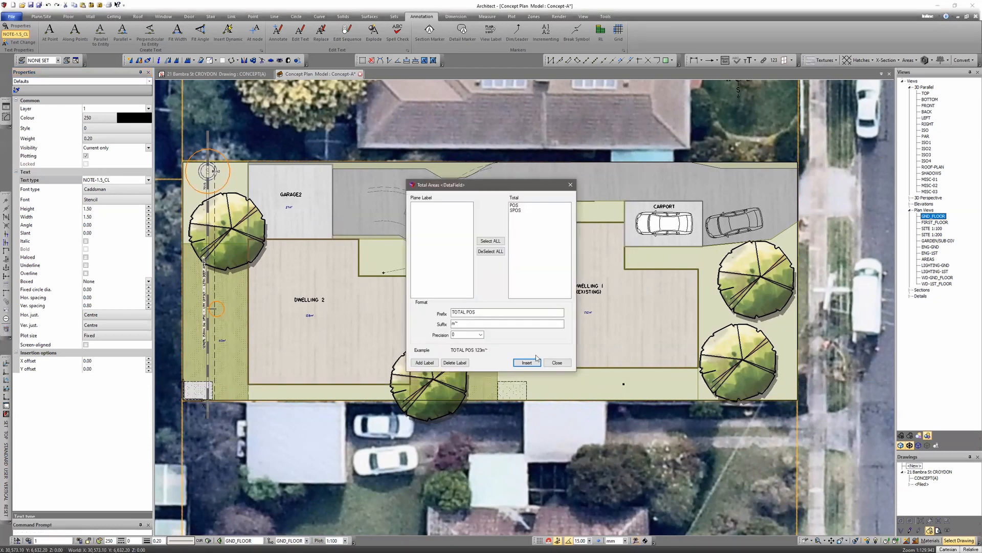
{"action": "left_click", "coordinate": [557, 362]}
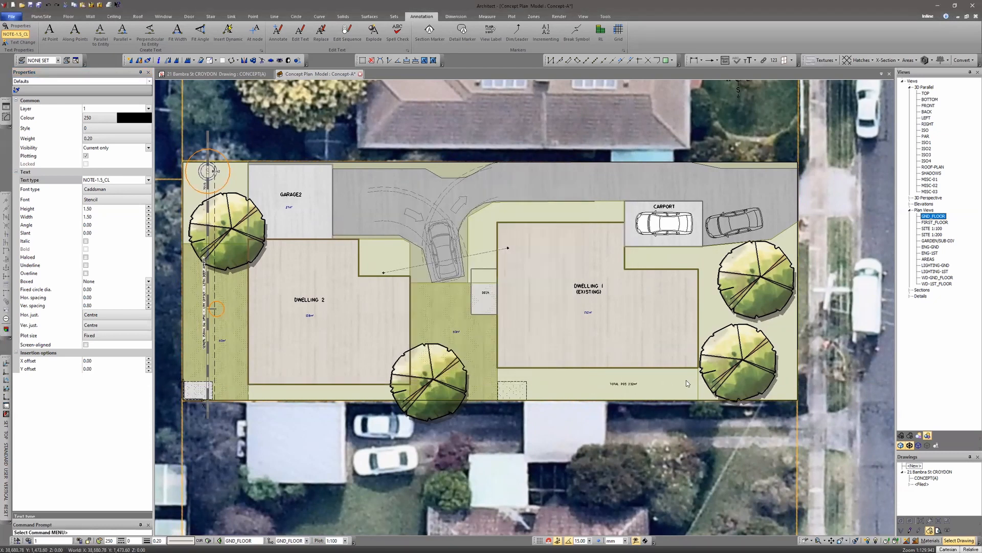
- Examine the inserted total label and the open space plane's area properties
{"action": "scroll", "coordinate": [652, 388], "scroll_direction": "up", "scroll_amount": 3}
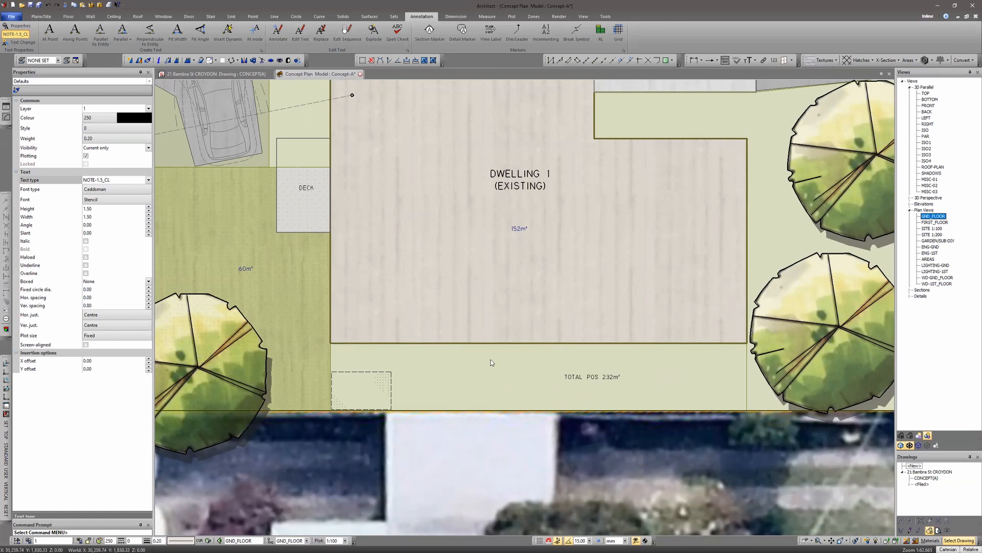
{"action": "scroll", "coordinate": [492, 362], "scroll_direction": "down", "scroll_amount": 3}
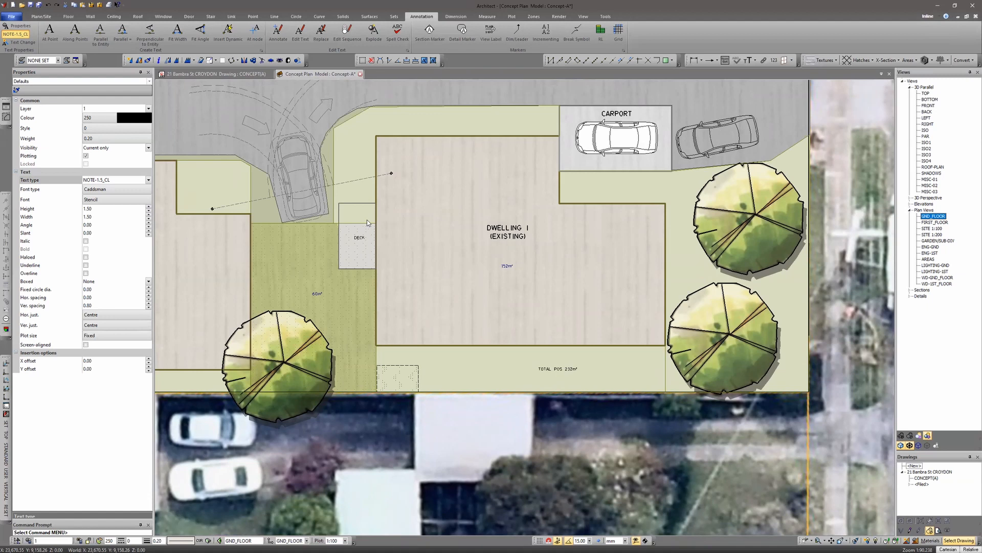
{"action": "scroll", "coordinate": [433, 236], "scroll_direction": "down", "scroll_amount": 2}
{"action": "middle_click_drag", "start_coordinate": [447, 229], "coordinate": [466, 279]}
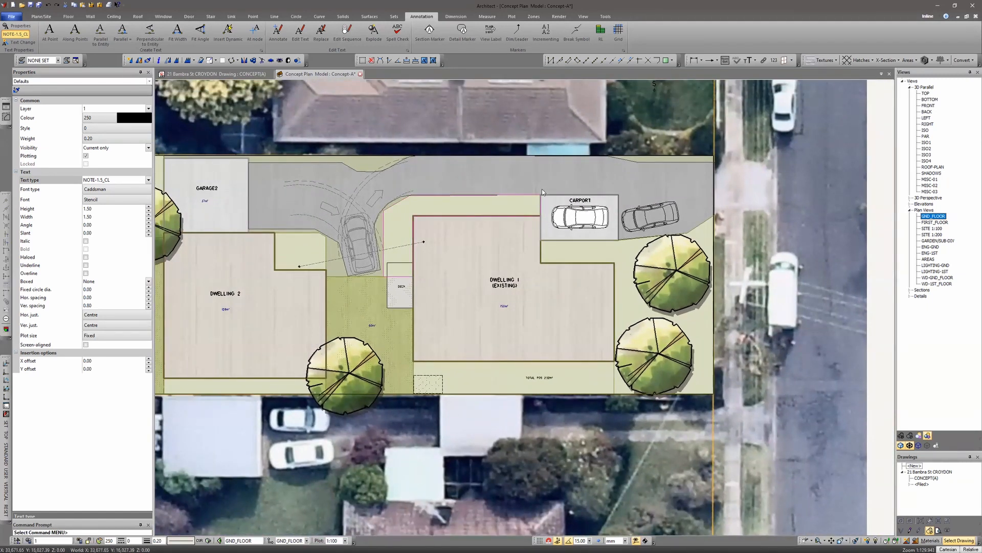
{"action": "left_click", "coordinate": [476, 314]}
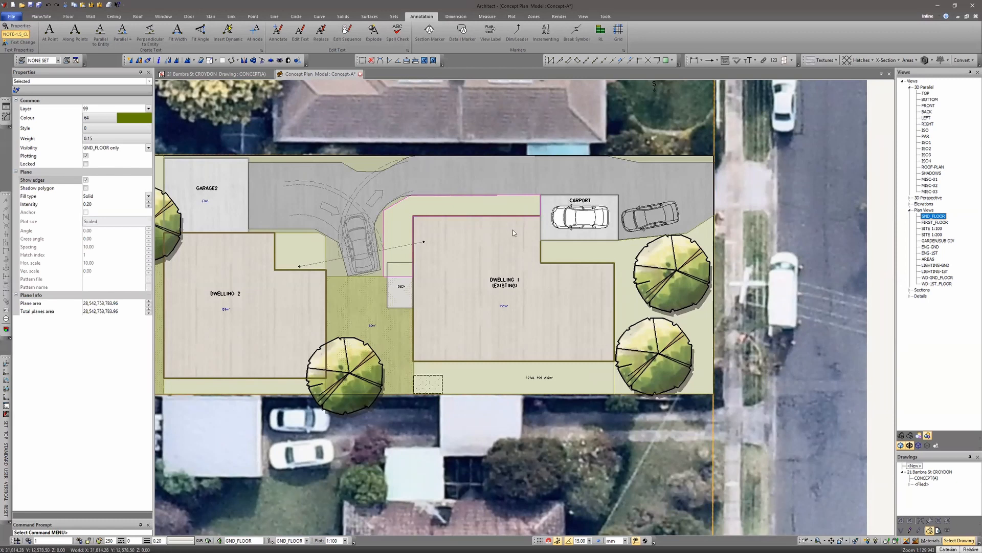
{"action": "key", "text": "Escape"}
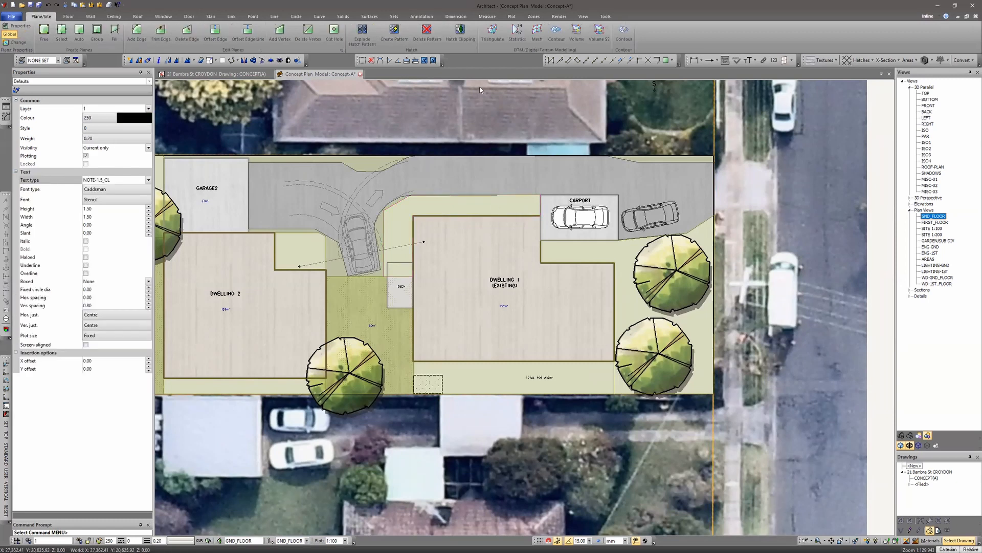
- Trim the open space plane's edge along a line from the carport's corner across the driveway strip above Dwelling 1
{"action": "left_click", "coordinate": [161, 32]}
{"action": "left_click", "coordinate": [465, 206]}
{"action": "scroll", "coordinate": [480, 197], "scroll_direction": "up", "scroll_amount": 5}
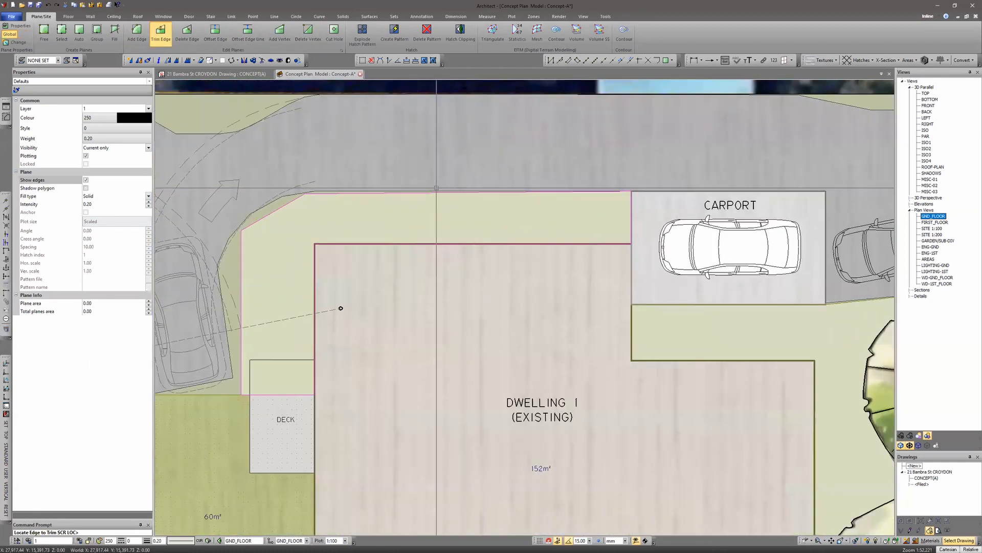
{"action": "left_click", "coordinate": [417, 193]}
{"action": "left_click", "coordinate": [436, 205]}
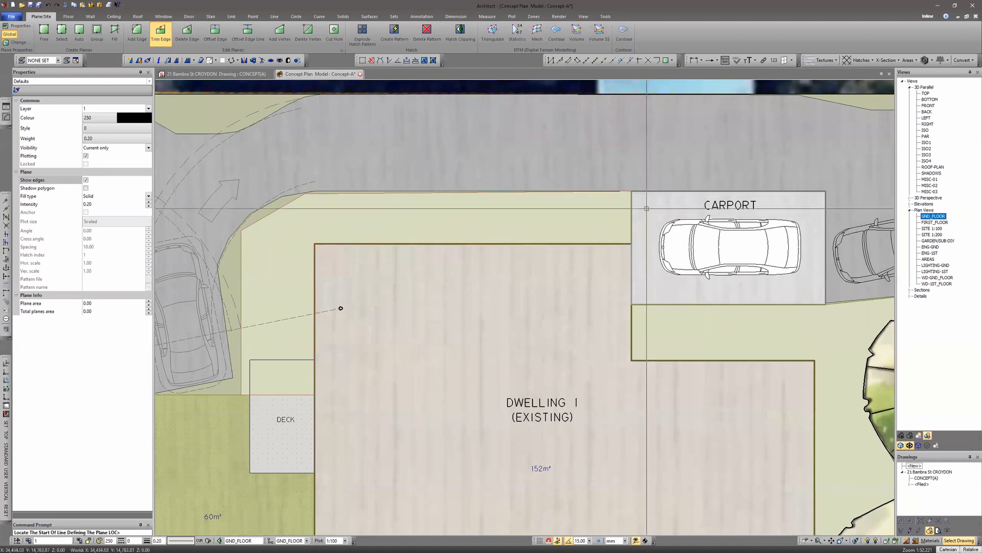
{"action": "left_click", "coordinate": [630, 218]}
{"action": "left_click", "coordinate": [280, 217]}
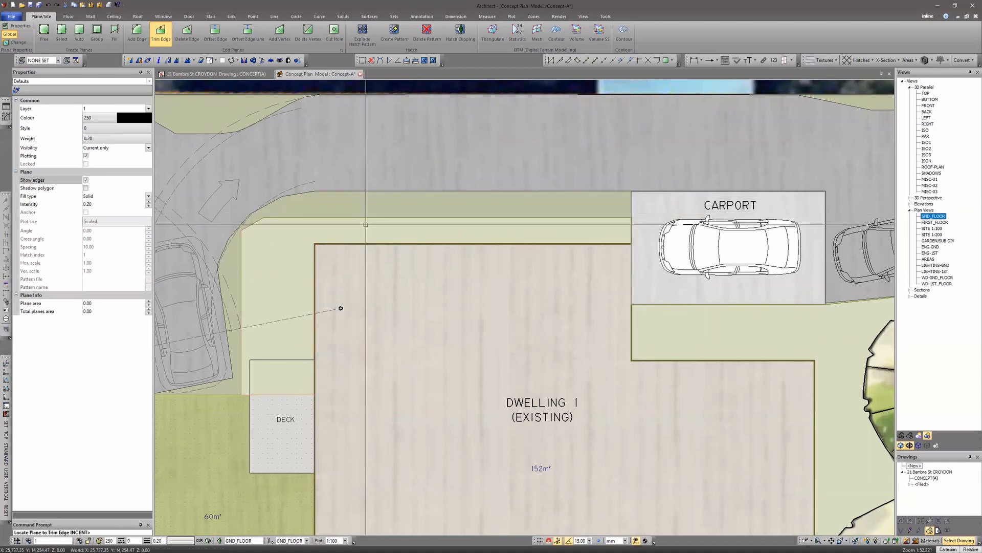
{"action": "key", "text": "Escape"}
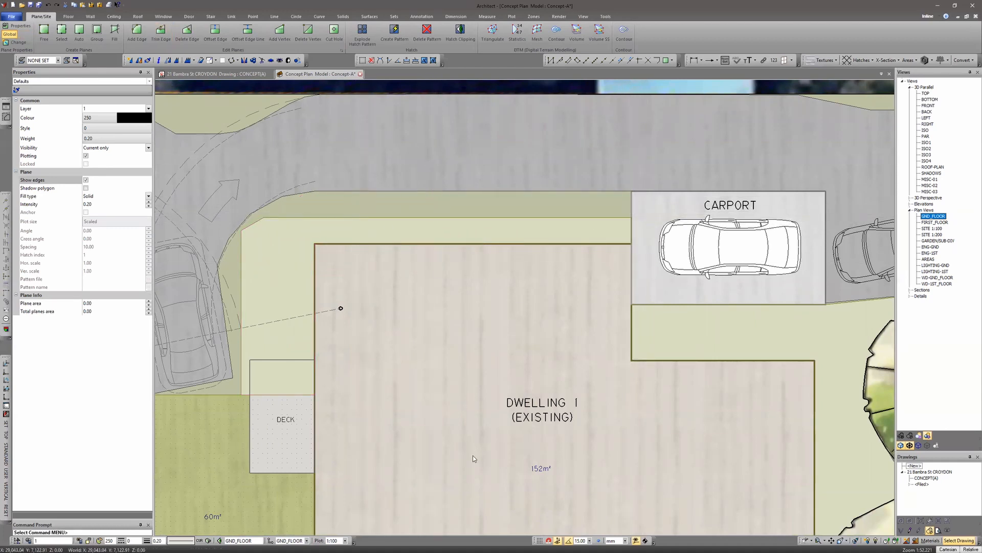
- Examine the updated total POS label and the trimmed open space plane
{"action": "scroll", "coordinate": [504, 353], "scroll_direction": "down", "scroll_amount": 2}
{"action": "scroll", "coordinate": [505, 348], "scroll_direction": "down", "scroll_amount": 3}
{"action": "middle_click_drag", "start_coordinate": [573, 444], "coordinate": [564, 368]}
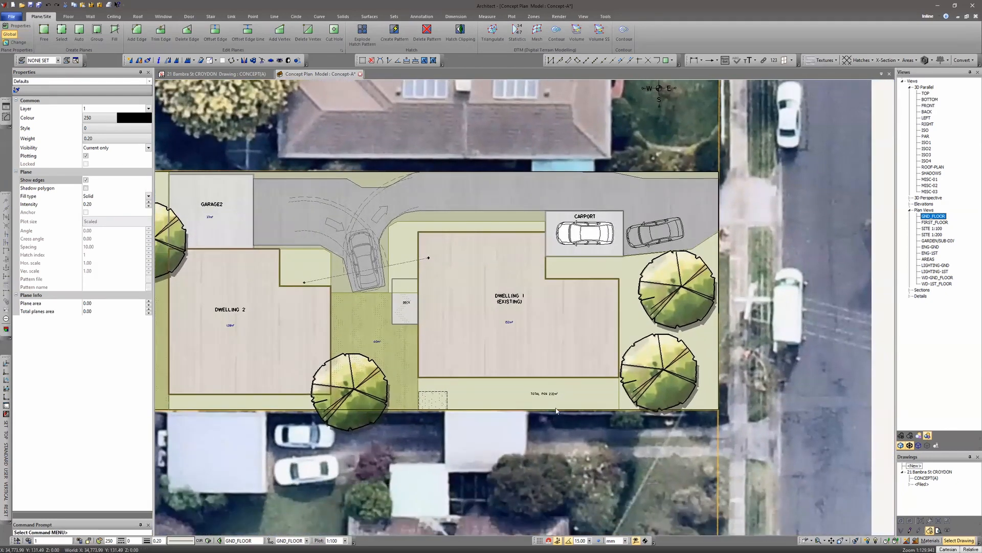
{"action": "scroll", "coordinate": [561, 402], "scroll_direction": "up", "scroll_amount": 3}
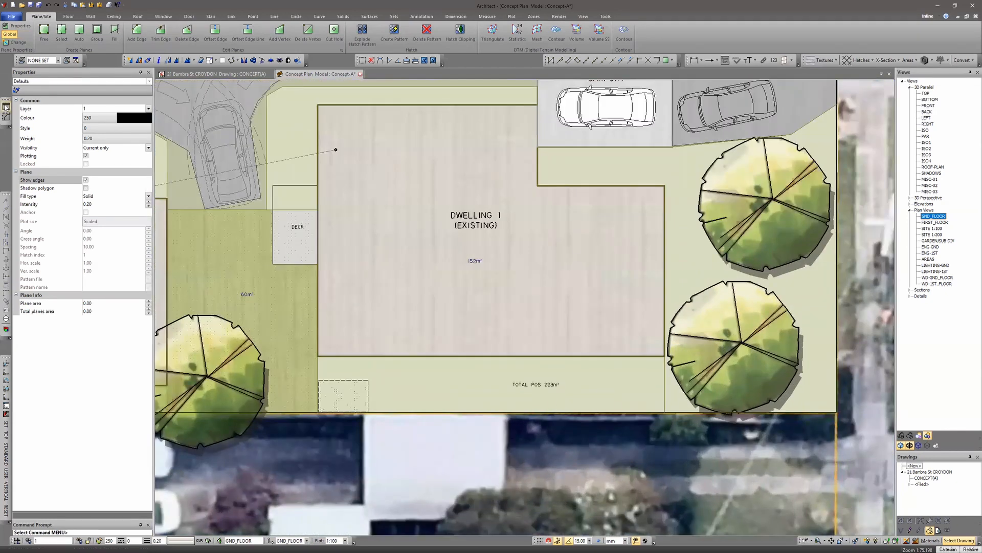
{"action": "scroll", "coordinate": [533, 400], "scroll_direction": "up", "scroll_amount": 5}
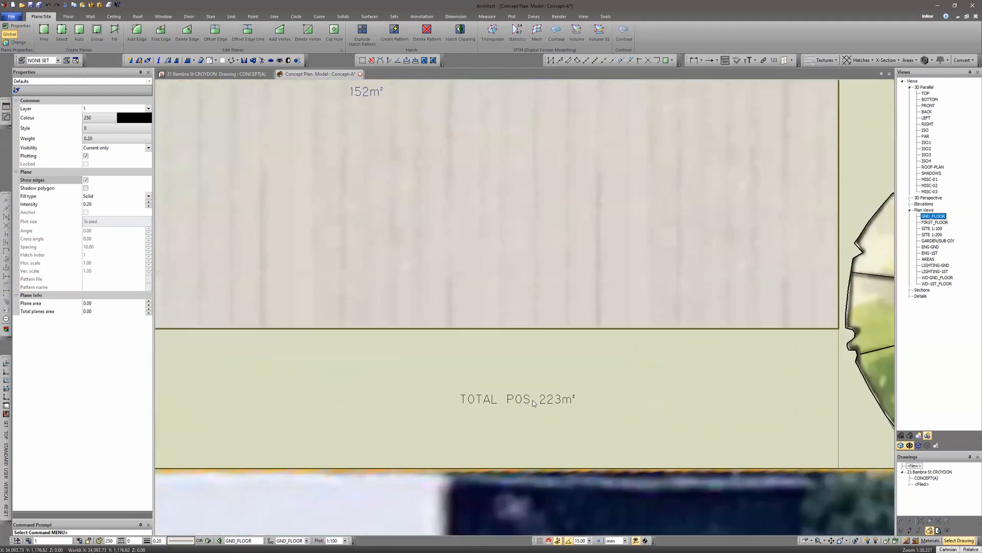
{"action": "scroll", "coordinate": [623, 383], "scroll_direction": "down", "scroll_amount": 6}
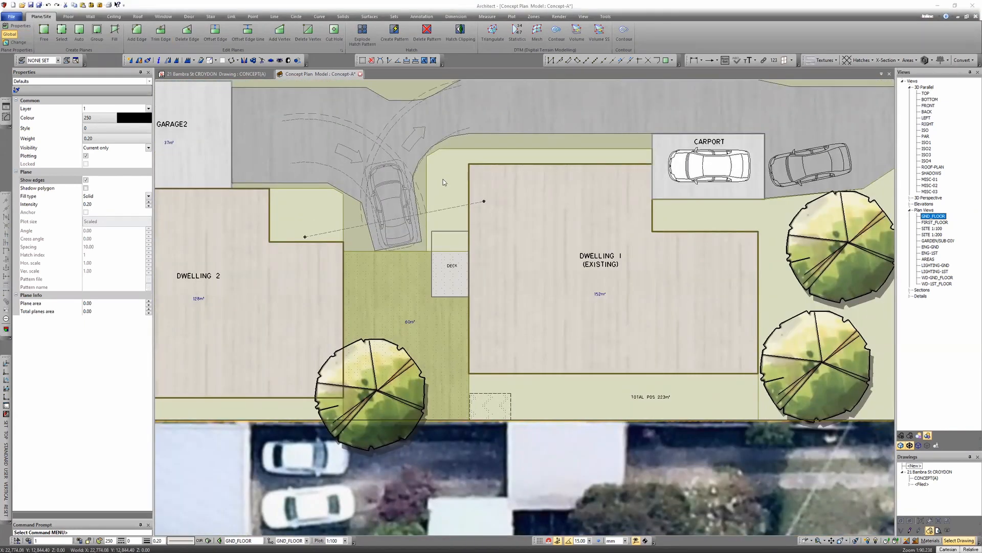
{"action": "left_click", "coordinate": [507, 193]}
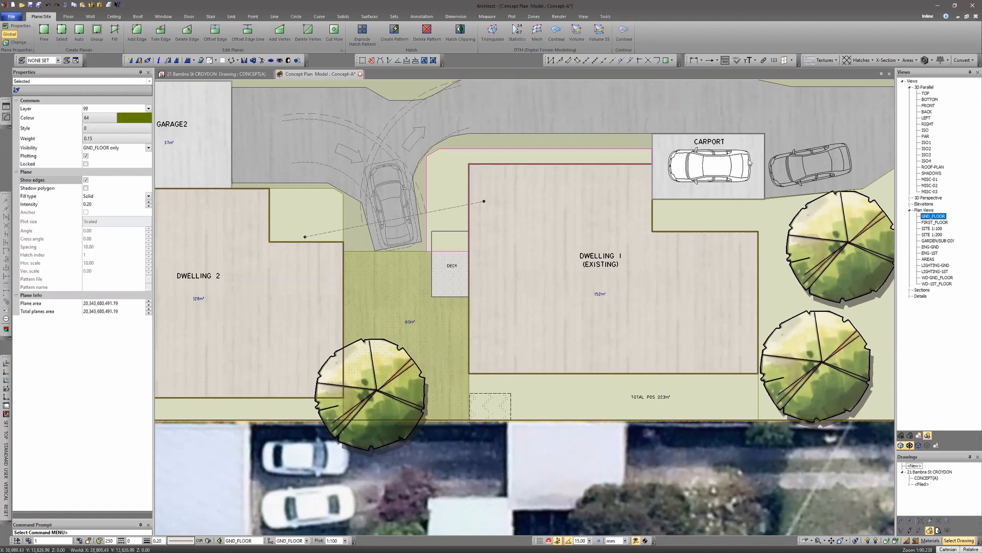
{"action": "key", "text": "Escape"}
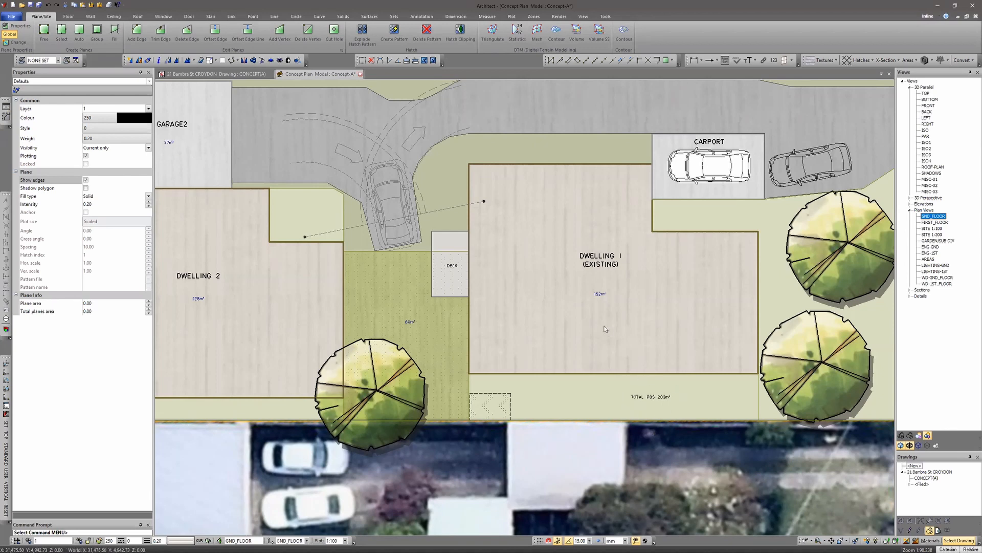
{"action": "middle_click_drag", "start_coordinate": [604, 326], "coordinate": [556, 318]}
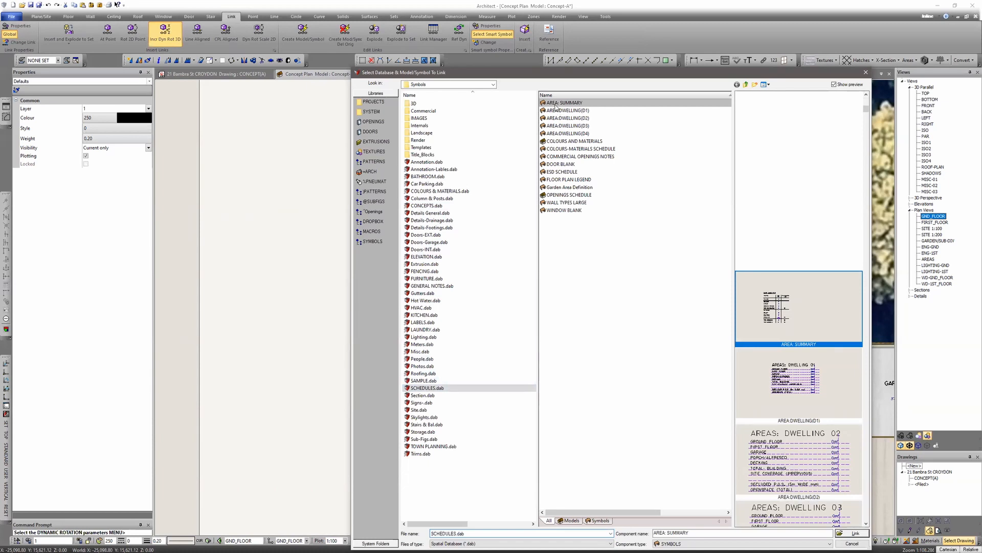
- Link the AREA SUMMARY symbol from SCHEDULES.dab beside the site plan and close the symbol dialog
{"action": "left_click", "coordinate": [856, 533]}
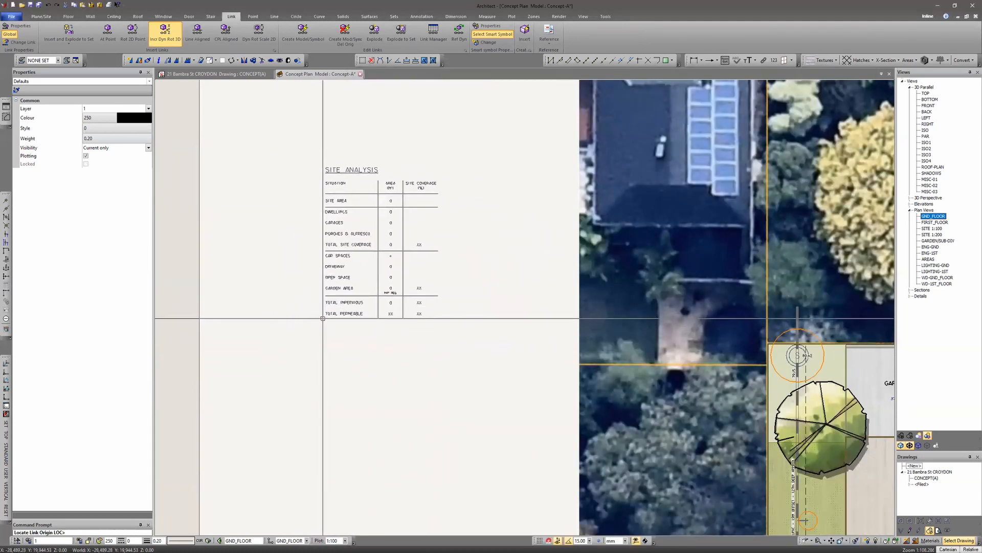
{"action": "left_click", "coordinate": [323, 318]}
{"action": "left_click", "coordinate": [490, 289]}
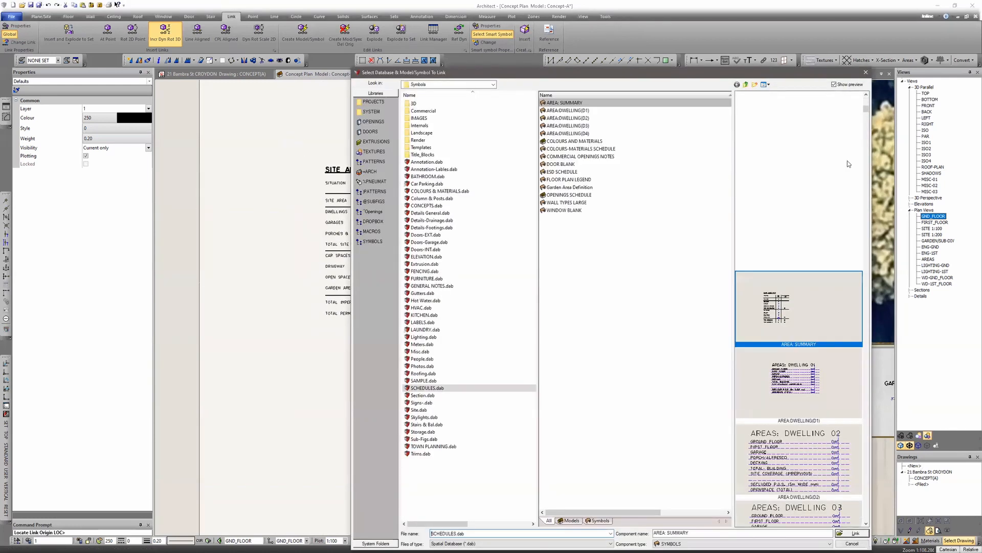
{"action": "left_click", "coordinate": [856, 544]}
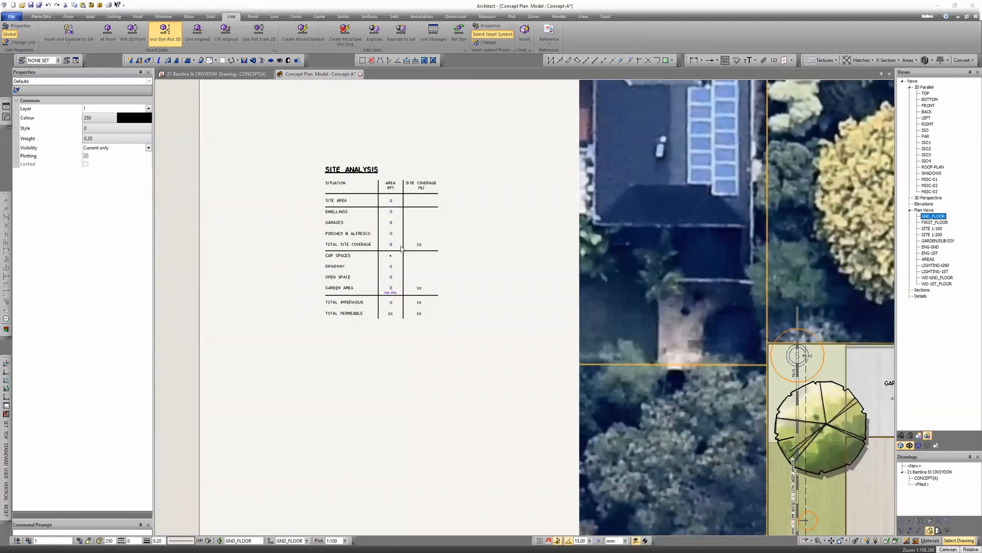
- Update the site analysis table so its open space entry shows the private open space area
{"action": "double_click", "coordinate": [343, 251]}
{"action": "key", "text": "Return"}
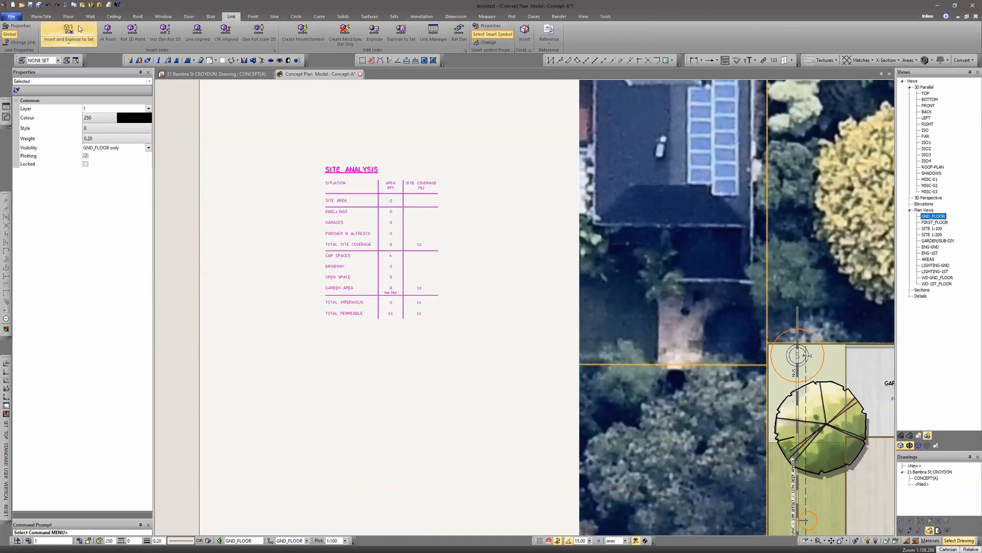
{"action": "left_click", "coordinate": [441, 267]}
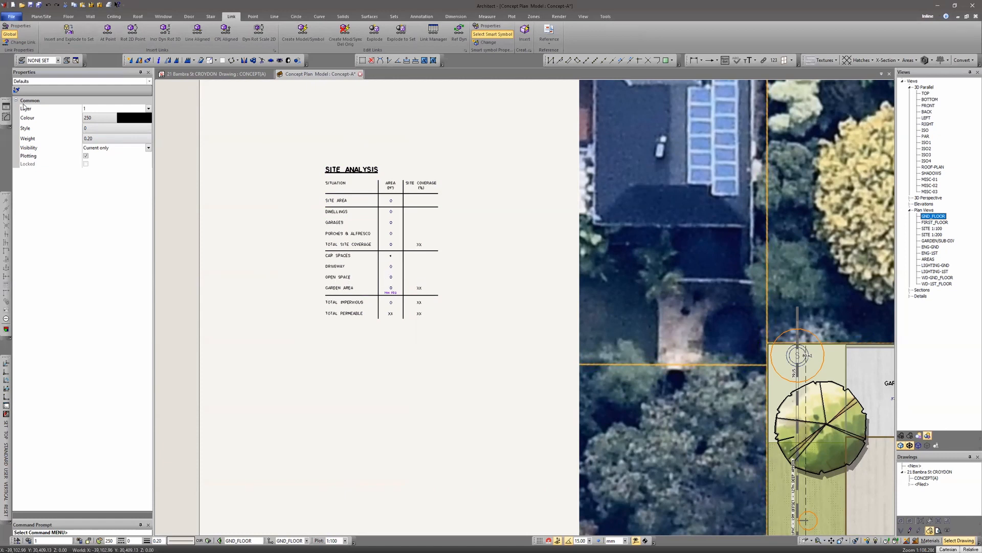
{"action": "left_click", "coordinate": [6, 108]}
{"action": "middle_click_drag", "start_coordinate": [366, 272], "coordinate": [381, 314]}
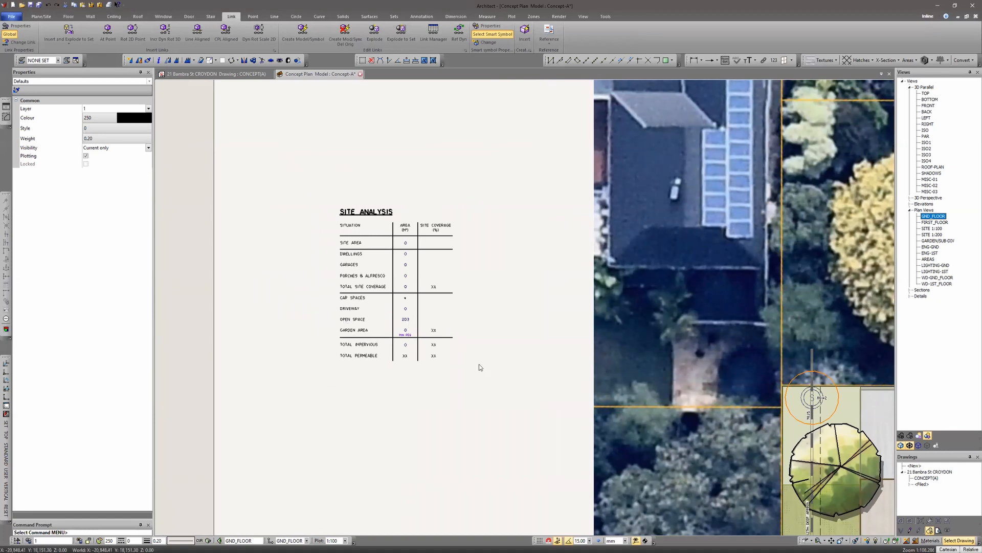
- Identify the open space value in the site analysis table to inspect its text entity and data field
{"action": "scroll", "coordinate": [285, 324], "scroll_direction": "down", "scroll_amount": 4}
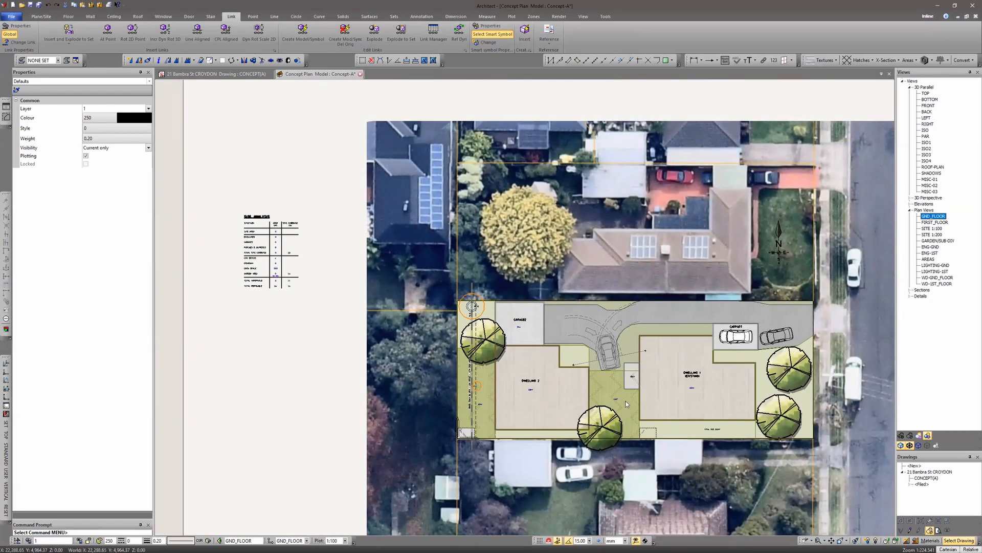
{"action": "scroll", "coordinate": [263, 292], "scroll_direction": "up", "scroll_amount": 5}
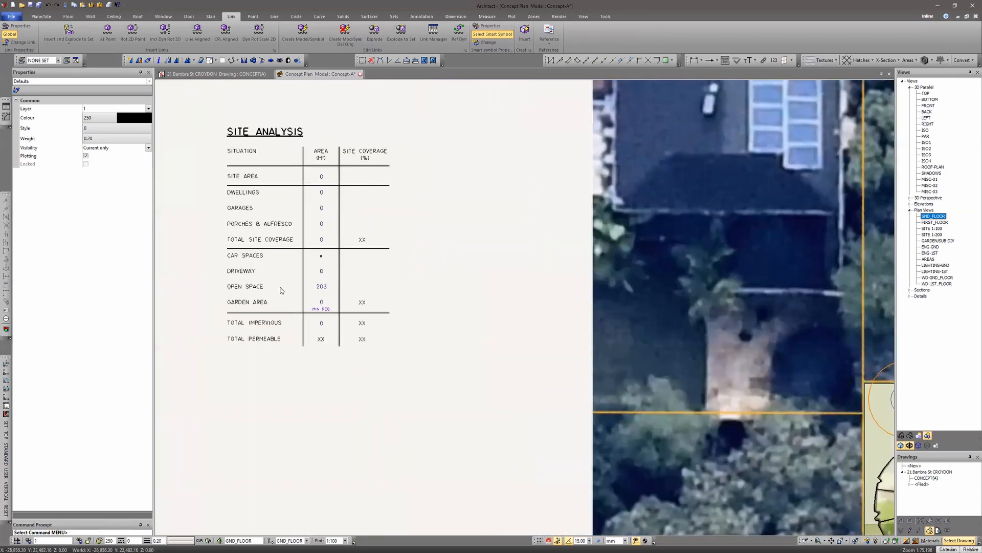
{"action": "left_click", "coordinate": [322, 285]}
{"action": "left_click", "coordinate": [309, 362]}
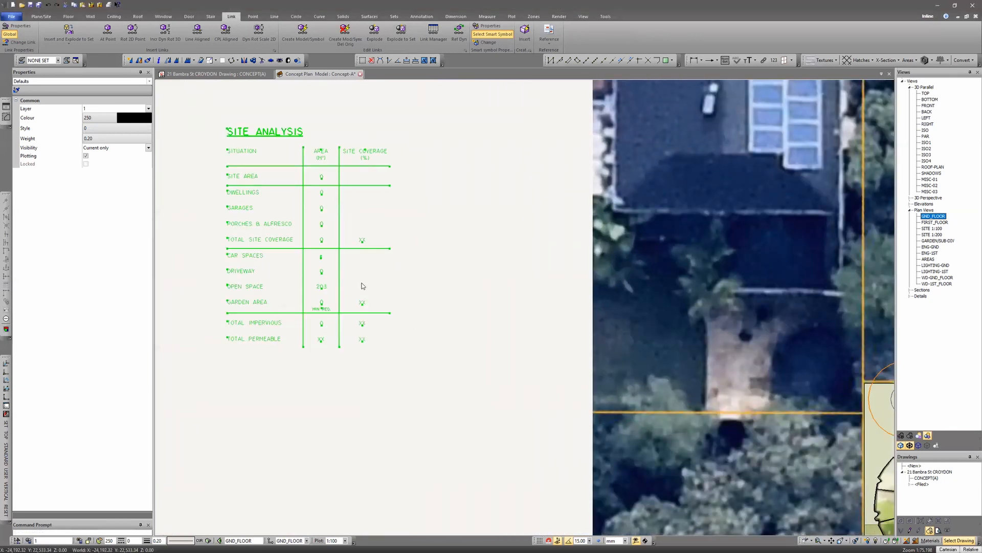
{"action": "right_click", "coordinate": [318, 291]}
{"action": "left_click", "coordinate": [322, 328]}
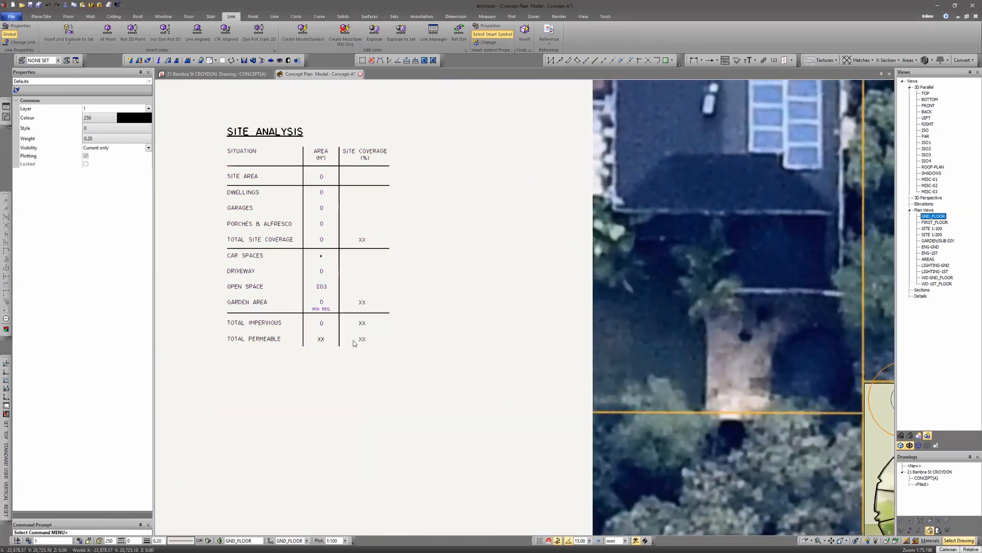
{"action": "left_click", "coordinate": [319, 287]}
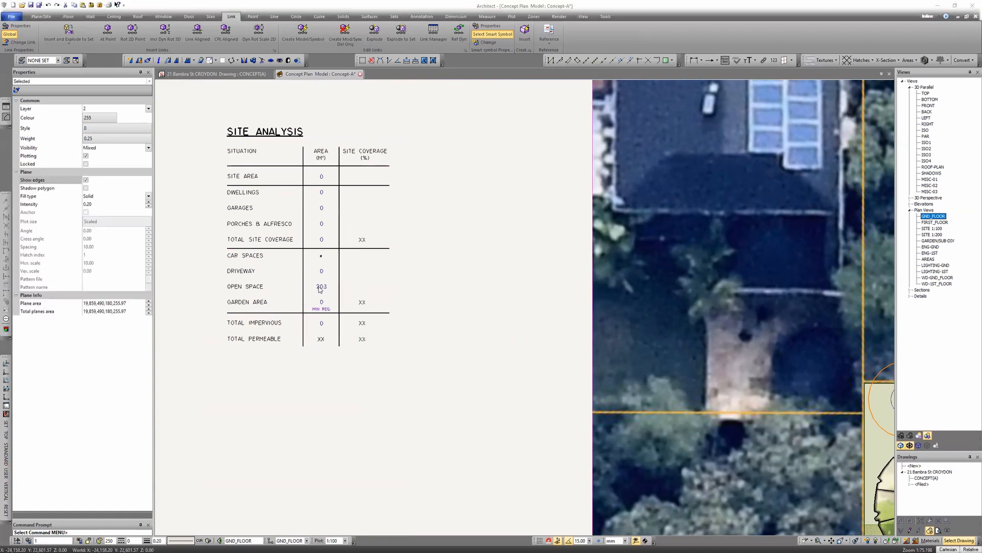
{"action": "key", "text": "Return"}
{"action": "right_click", "coordinate": [379, 275]}
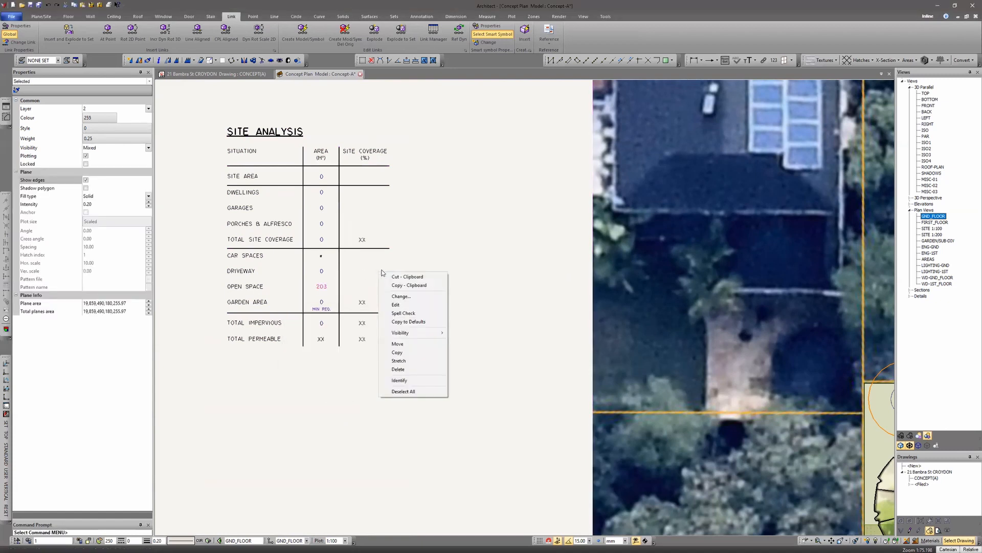
{"action": "left_click", "coordinate": [414, 381]}
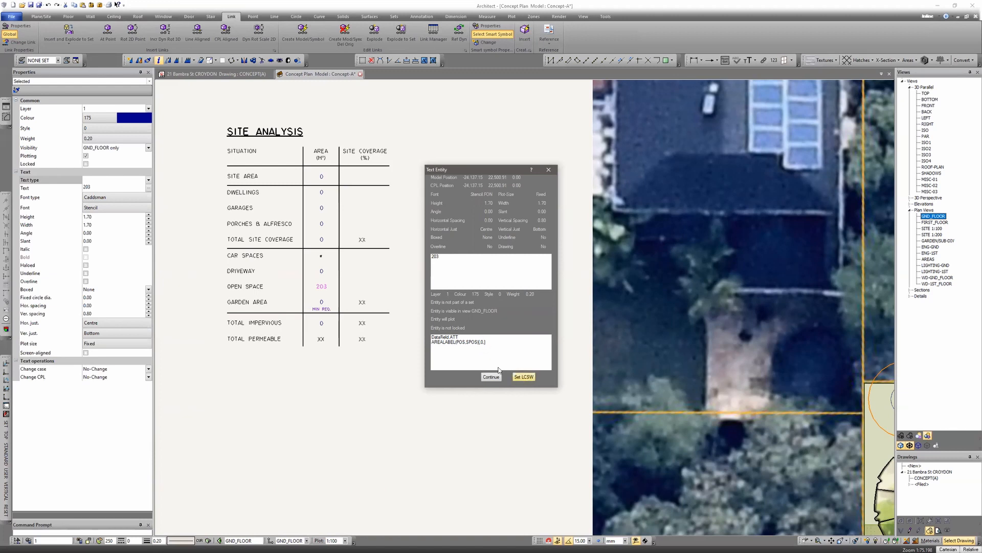
{"action": "left_click", "coordinate": [553, 170]}
- Change the open space value's tag to AREALABEL(POS,SPOS)[,0,m²] so the area shows an m² suffix
{"action": "left_click", "coordinate": [321, 289]}
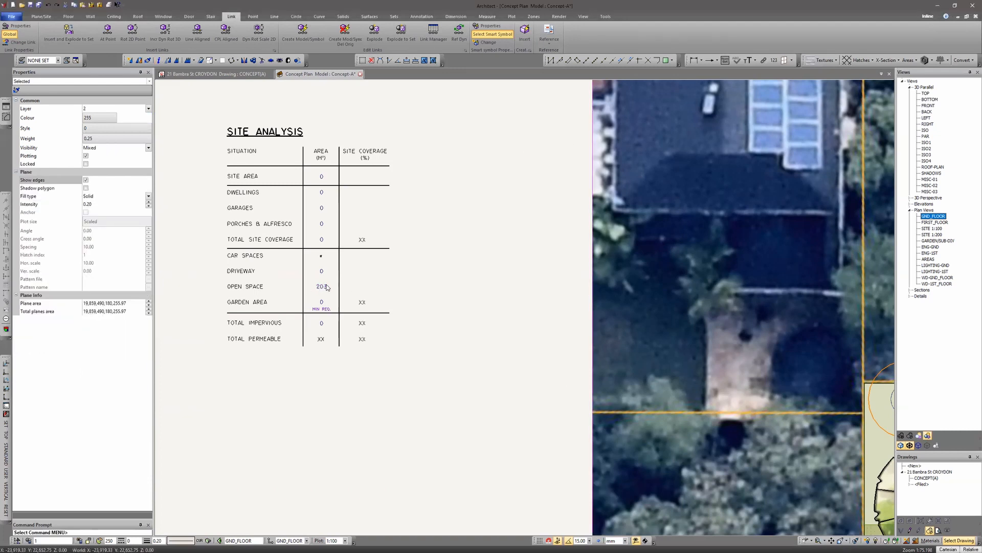
{"action": "left_click", "coordinate": [602, 17]}
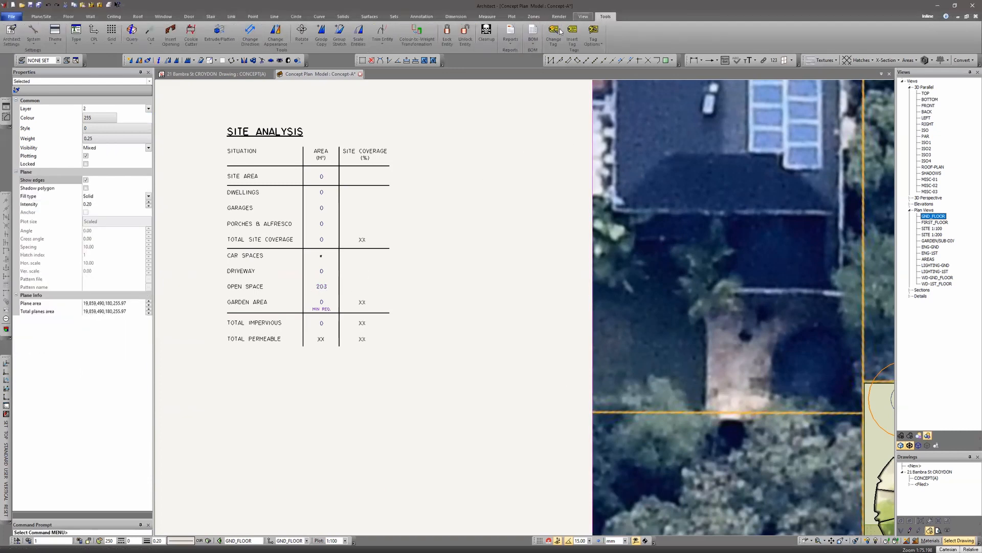
{"action": "left_click", "coordinate": [558, 33]}
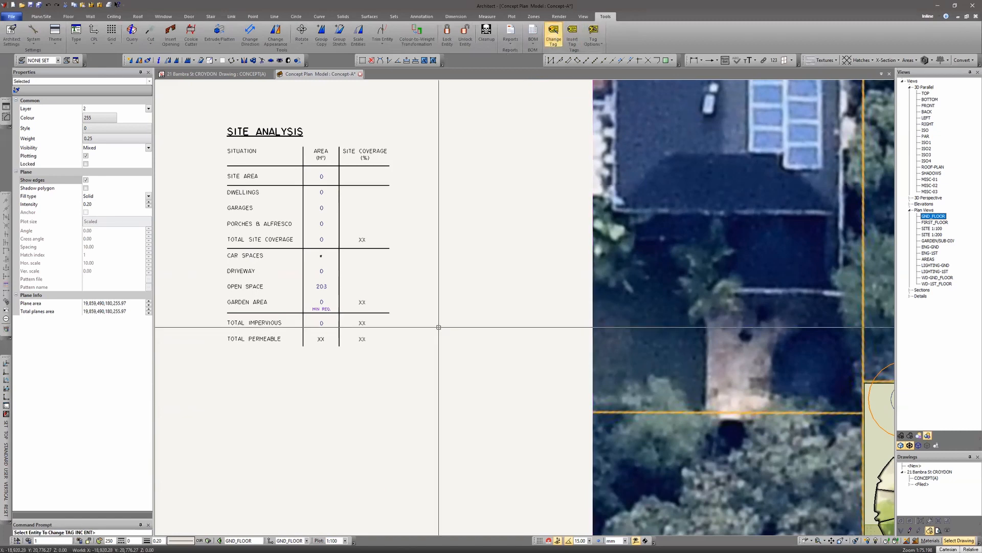
{"action": "left_click", "coordinate": [323, 286]}
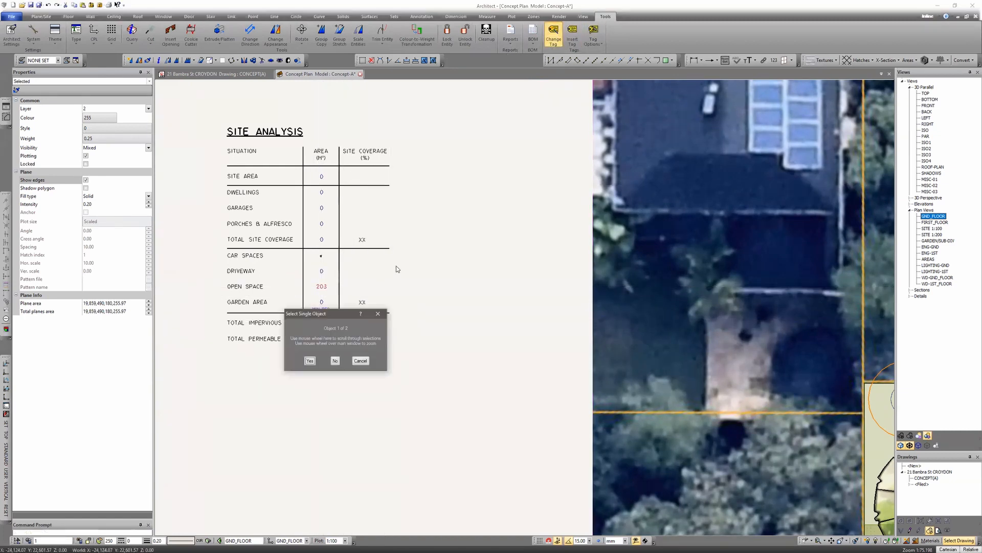
{"action": "key", "text": "Return"}
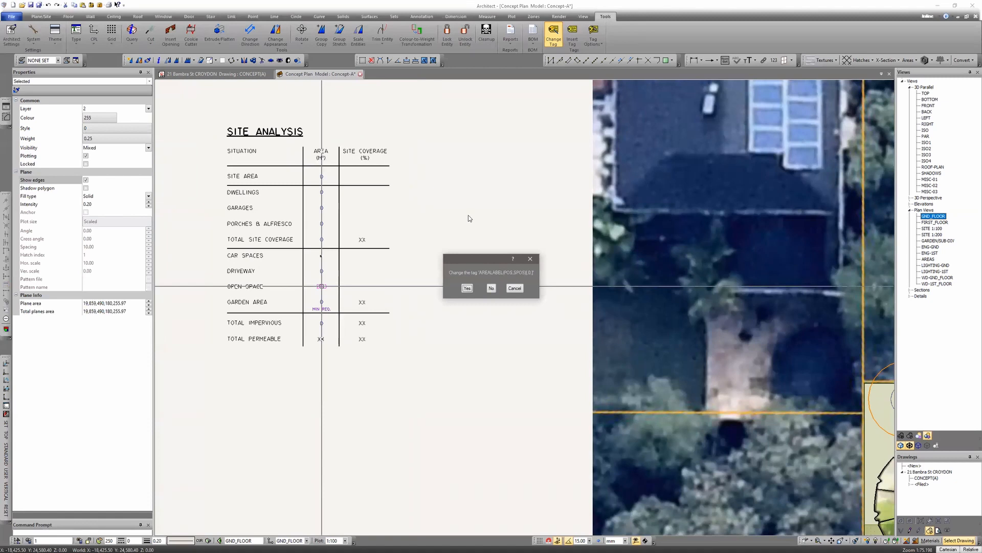
{"action": "left_click", "coordinate": [467, 288]}
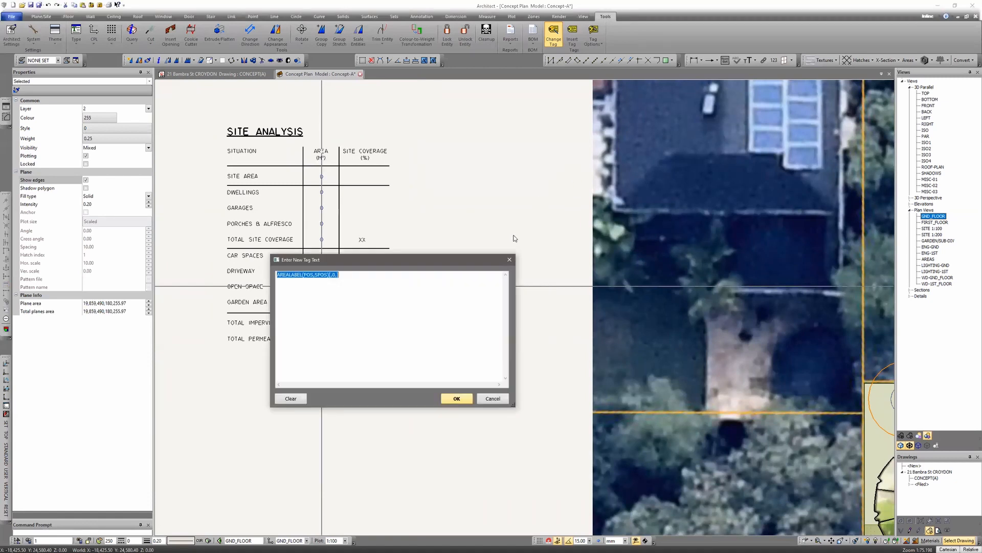
{"action": "left_click", "coordinate": [433, 277]}
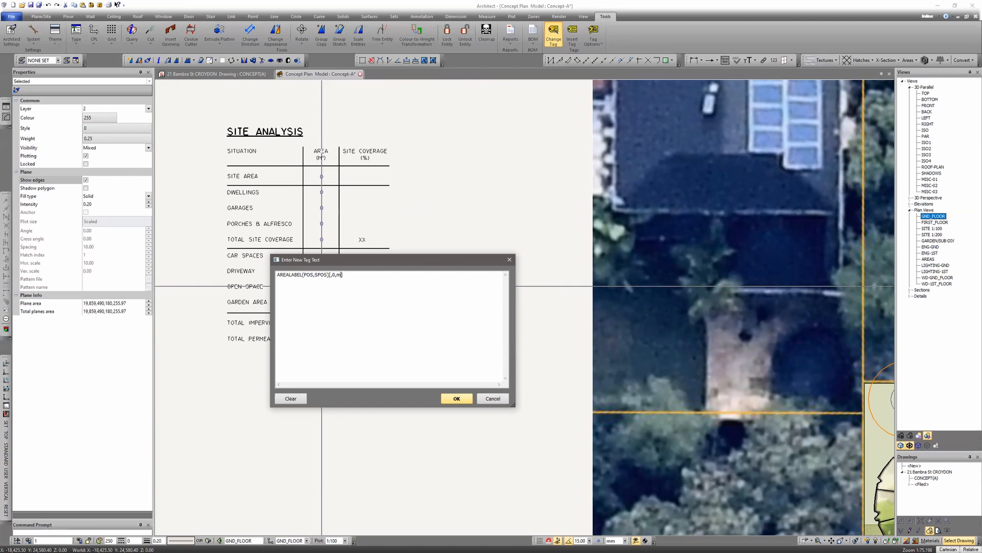
{"action": "key", "text": "BackSpace"}
{"action": "key", "text": "BackSpace"}
{"action": "key", "text": "Return"}
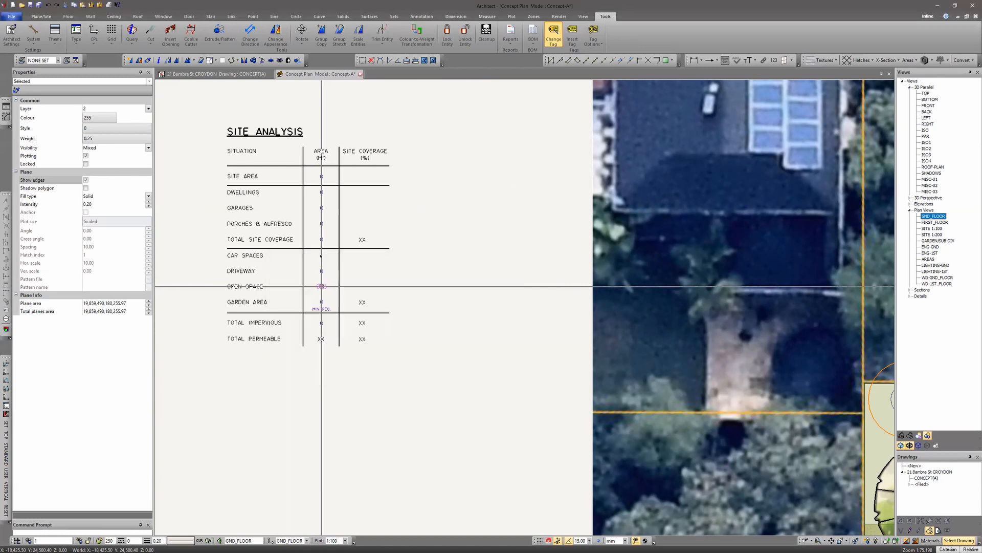
{"action": "key", "text": "Escape"}
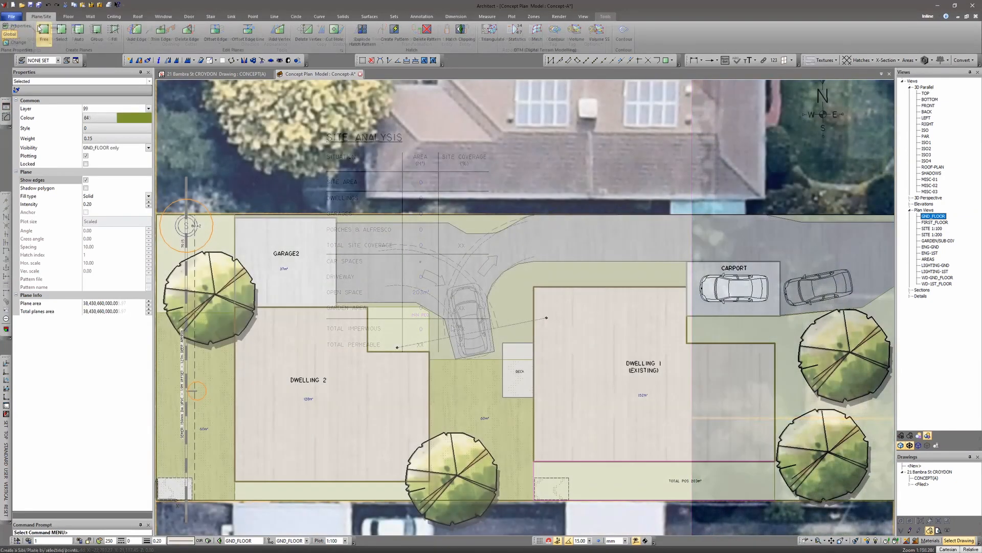
- Create a free plane over the strip between the driveway and Dwelling 1, declining another loop
{"action": "left_click", "coordinate": [41, 29]}
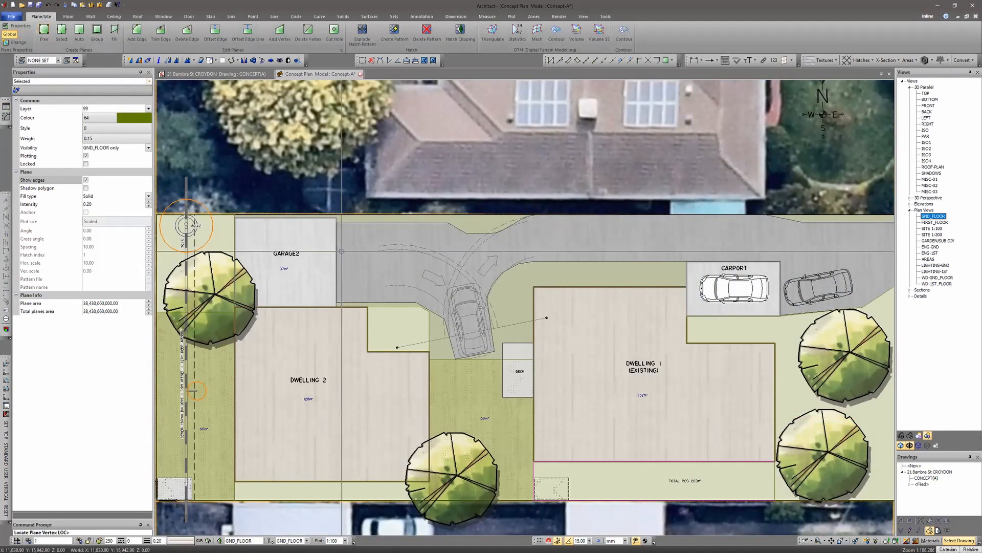
{"action": "left_click", "coordinate": [533, 361]}
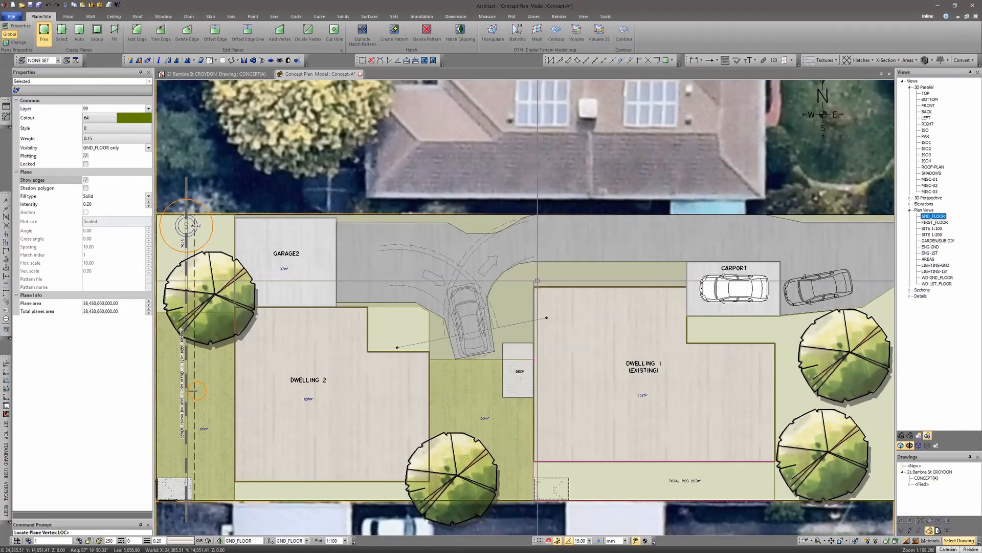
{"action": "left_click", "coordinate": [495, 285]}
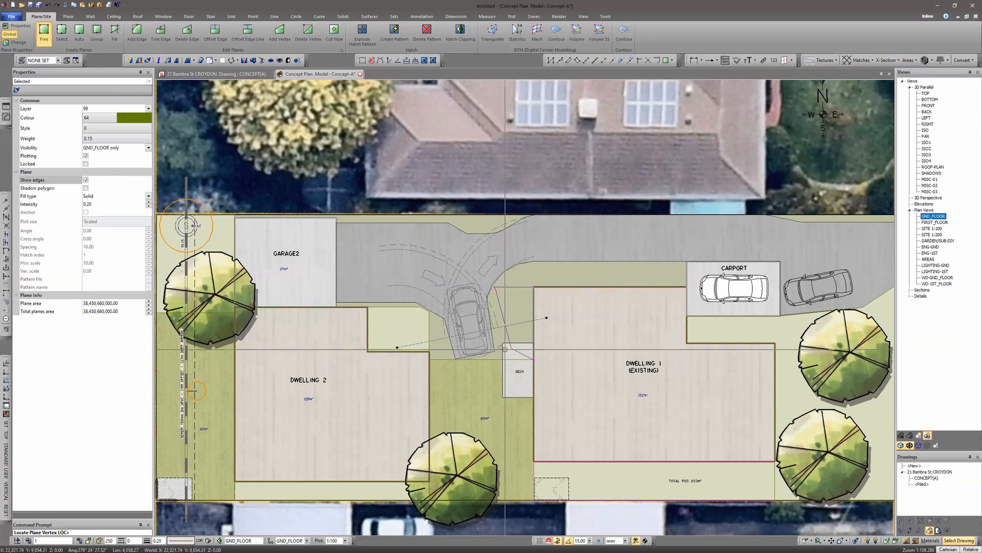
{"action": "left_click", "coordinate": [495, 359]}
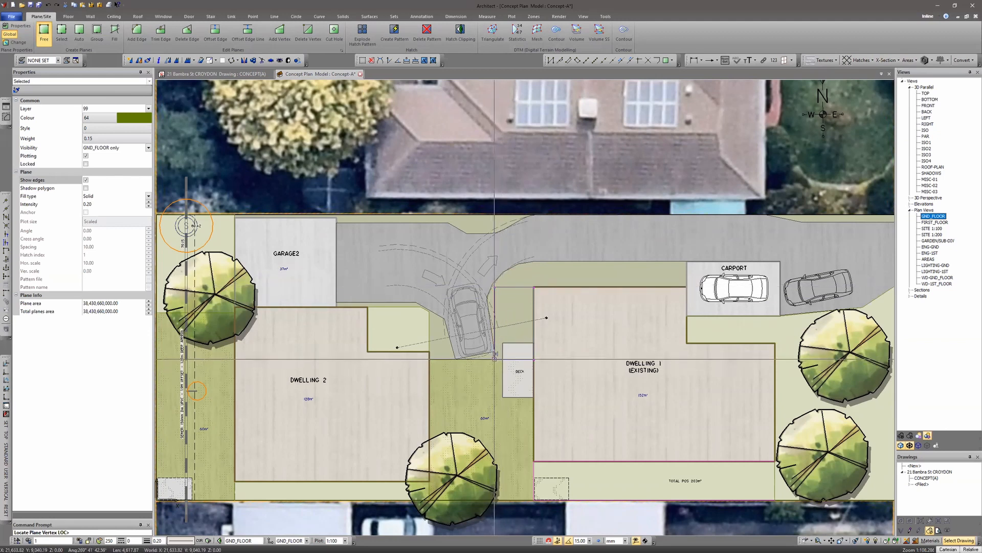
{"action": "left_click", "coordinate": [536, 278]}
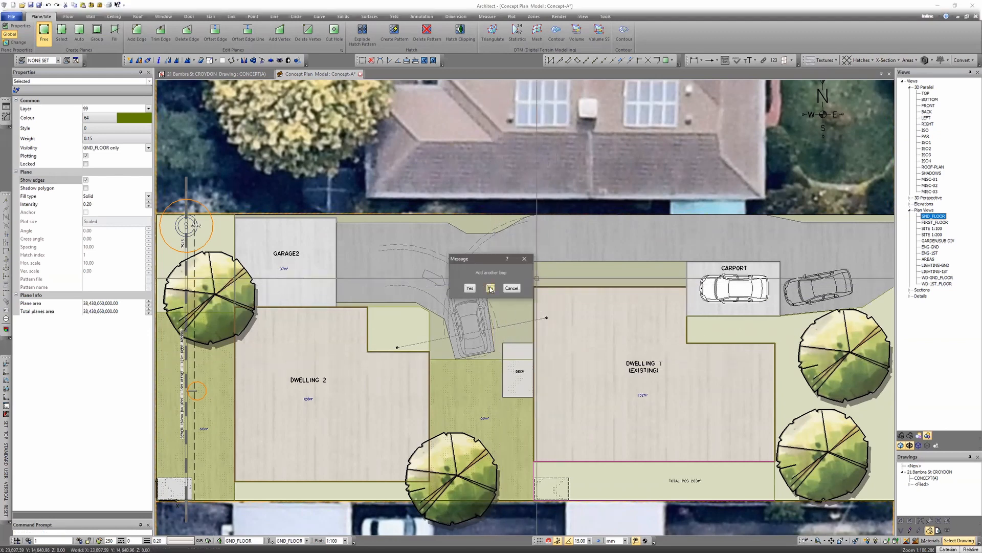
{"action": "left_click", "coordinate": [488, 287]}
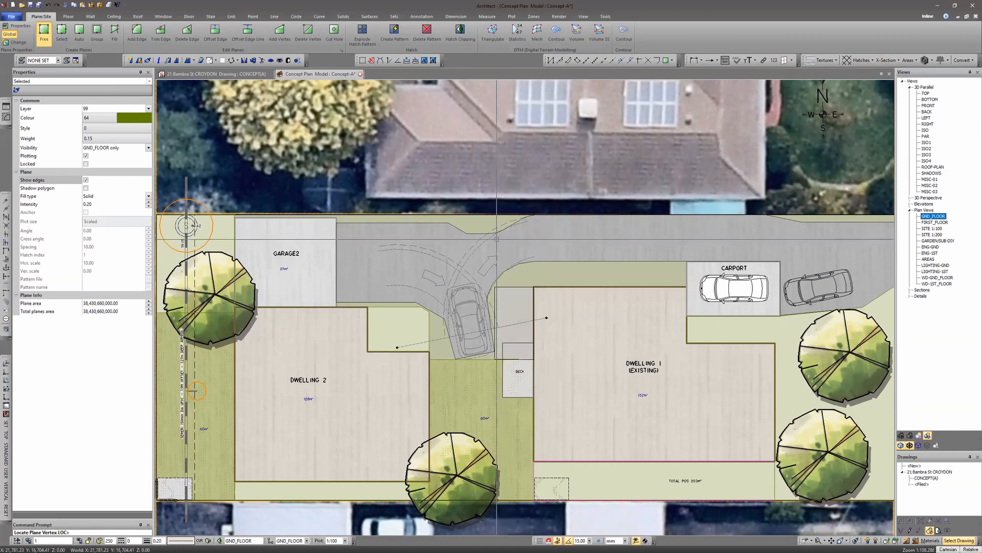
- Add the plane label POS to the new strip plane
{"action": "left_click", "coordinate": [8, 117]}
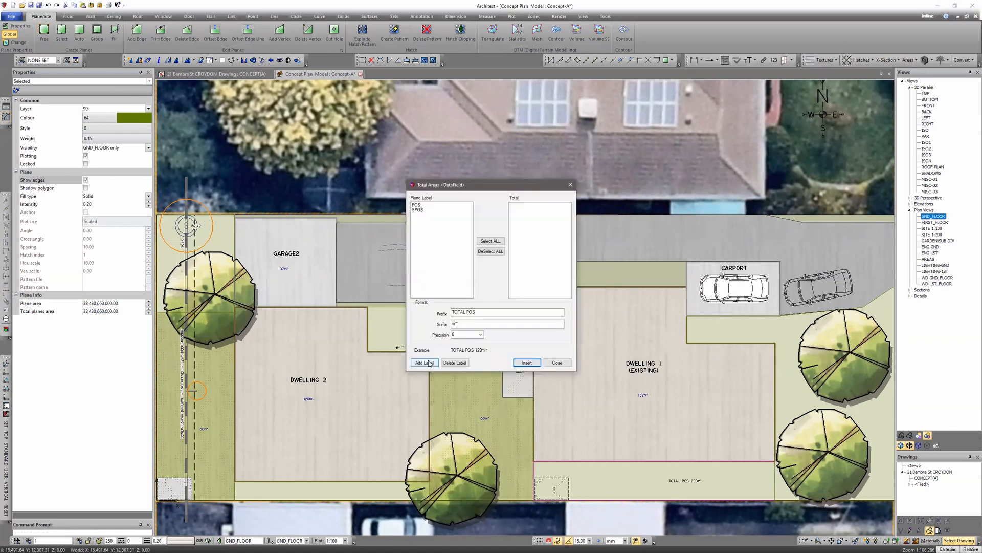
{"action": "left_click", "coordinate": [527, 363]}
{"action": "left_click", "coordinate": [522, 301]}
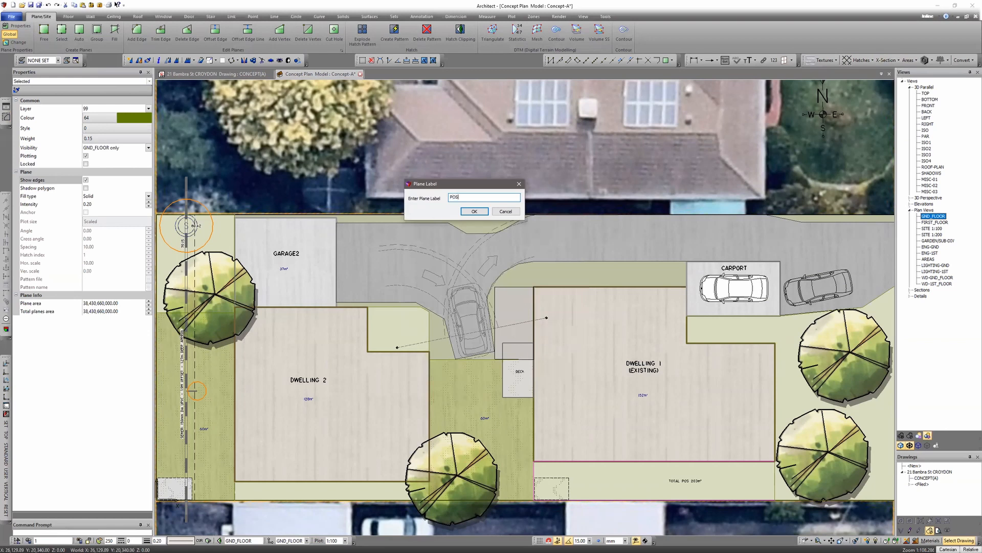
{"action": "key", "text": "Return"}
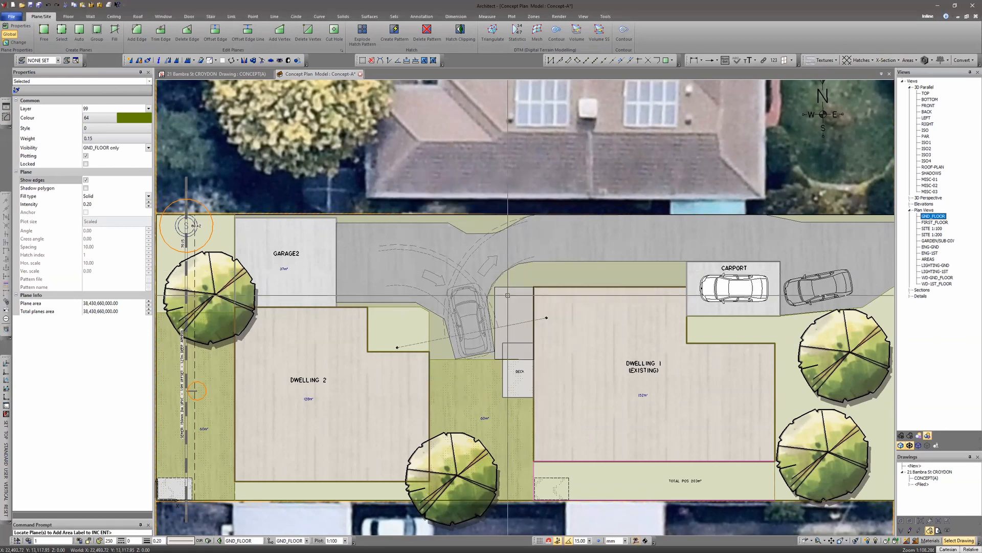
{"action": "key", "text": "Escape"}
{"action": "key", "text": "Escape"}
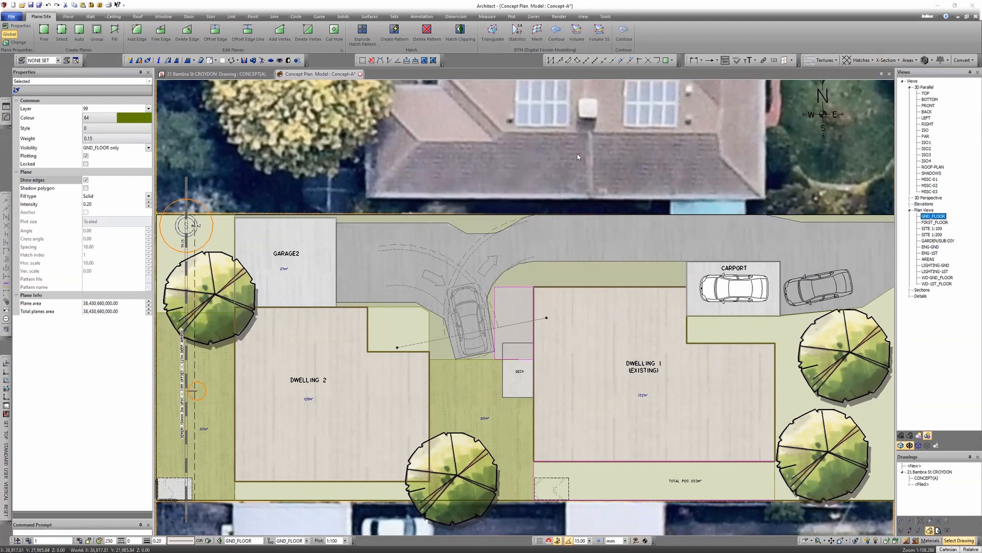
{"action": "key", "text": "Return"}
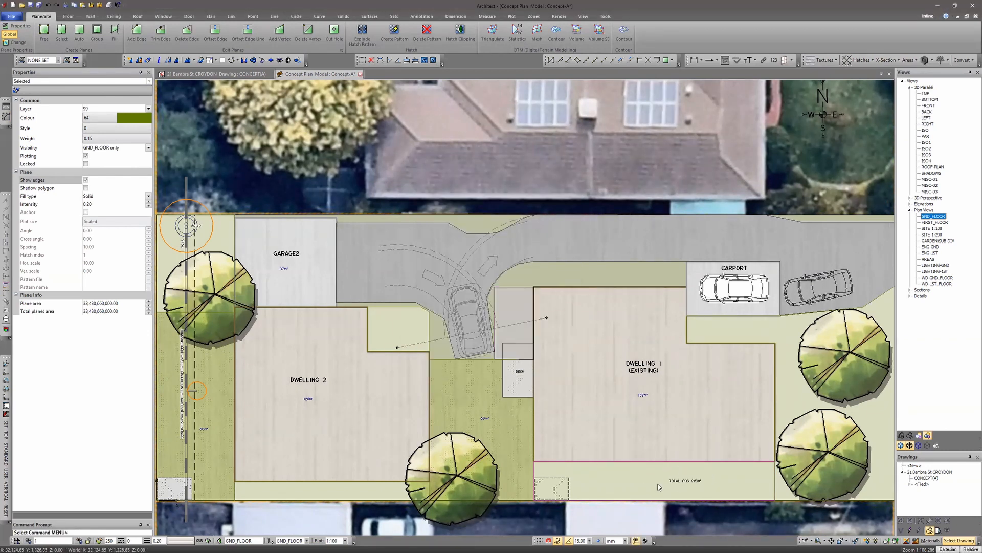
- Check the site analysis table's open space entry against the site plan
{"action": "middle_click_drag", "start_coordinate": [318, 301], "coordinate": [786, 416]}
{"action": "middle_click_drag", "start_coordinate": [362, 352], "coordinate": [458, 344]}
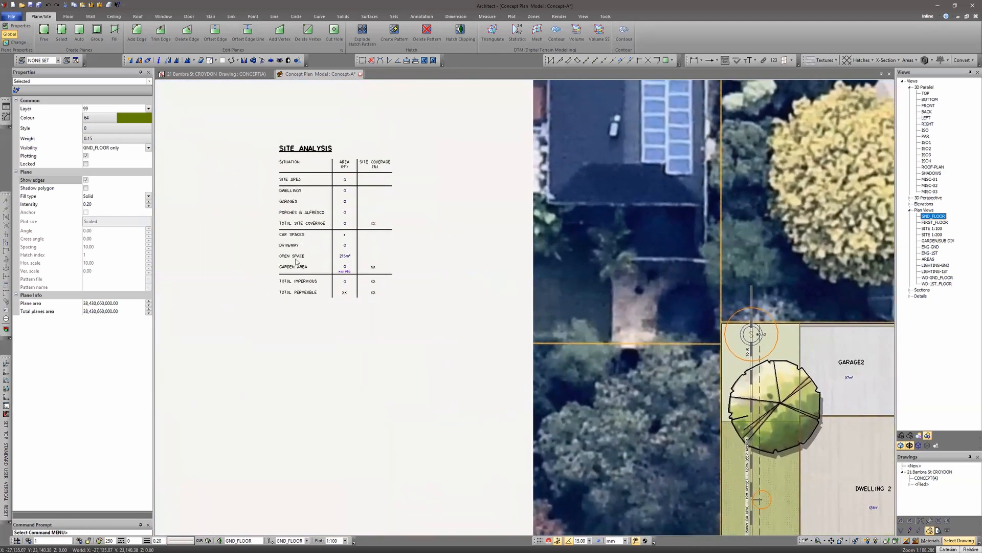
{"action": "middle_click_drag", "start_coordinate": [571, 382], "coordinate": [385, 277]}
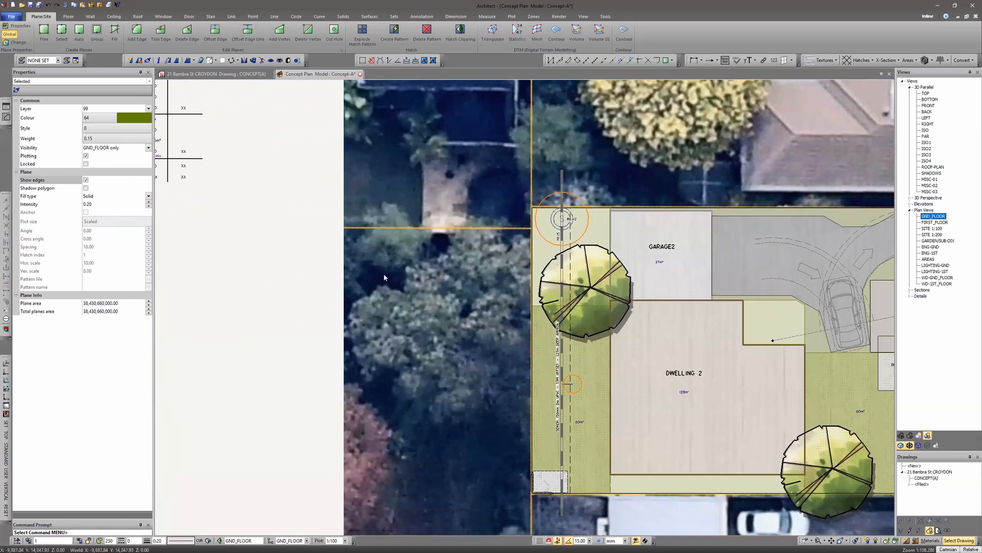
- Add the plane label SITE to the overall site boundary plane
{"action": "middle_click_drag", "start_coordinate": [321, 275], "coordinate": [458, 365]}
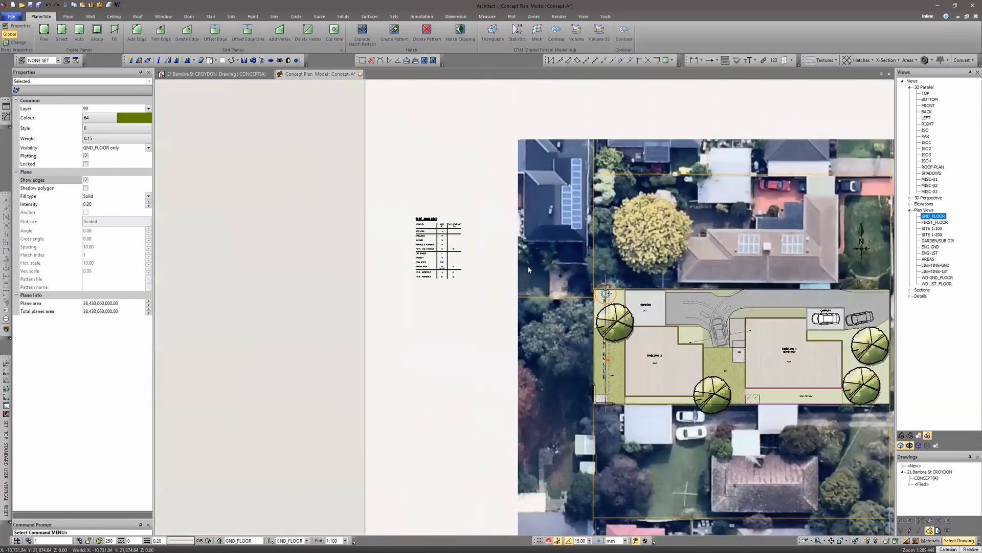
{"action": "scroll", "coordinate": [690, 338], "scroll_direction": "down", "scroll_amount": 3}
{"action": "scroll", "coordinate": [602, 298], "scroll_direction": "up", "scroll_amount": 2}
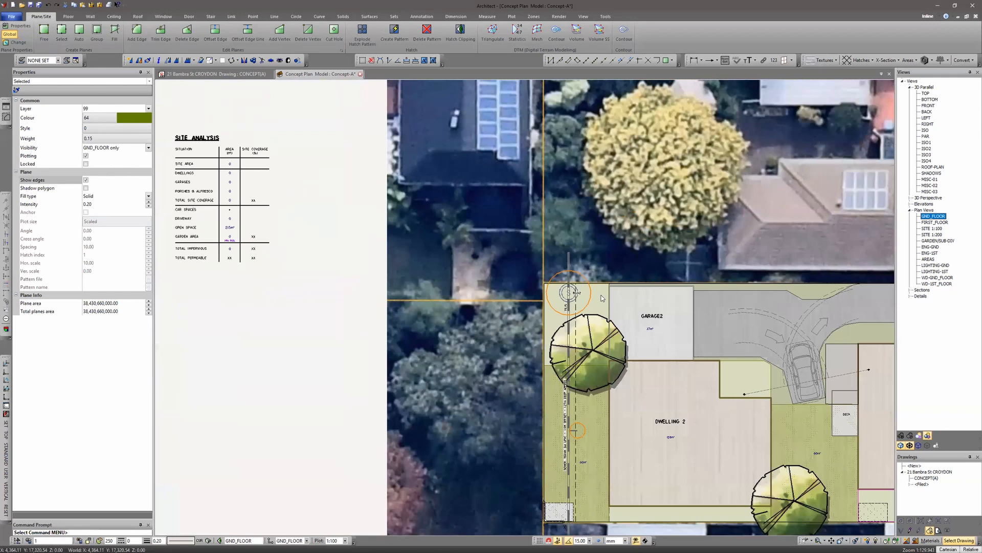
{"action": "left_click", "coordinate": [788, 285]}
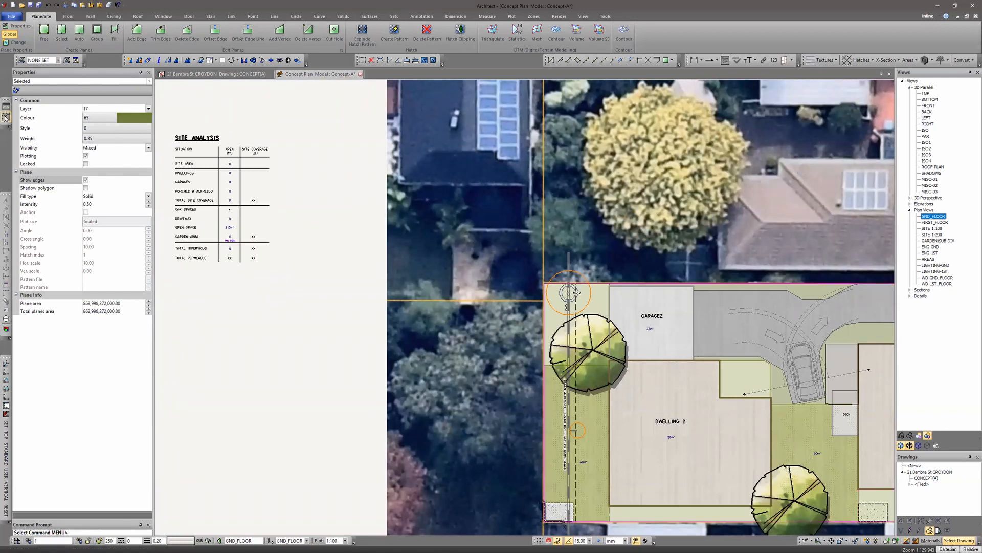
{"action": "double_click", "coordinate": [231, 238]}
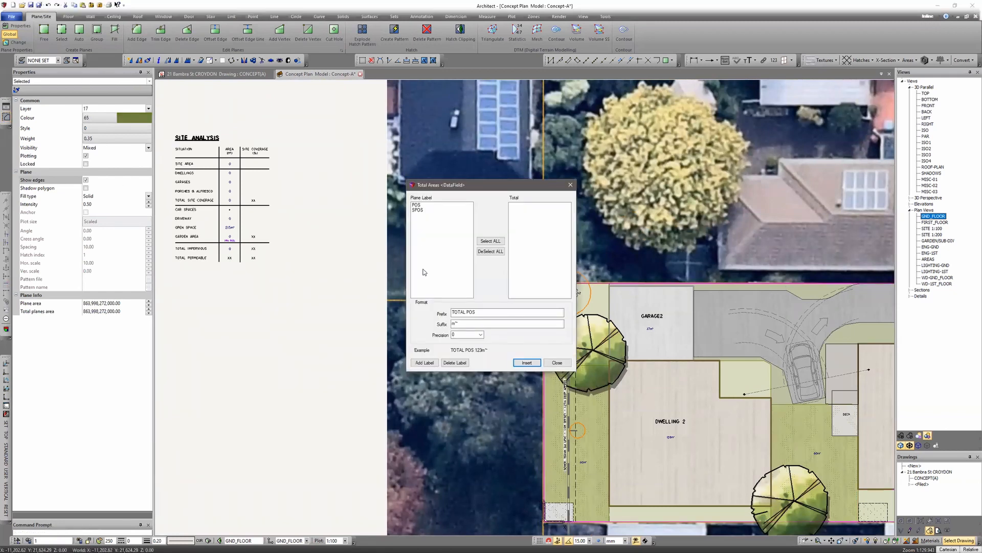
{"action": "left_click", "coordinate": [425, 364]}
{"action": "left_click", "coordinate": [572, 277]}
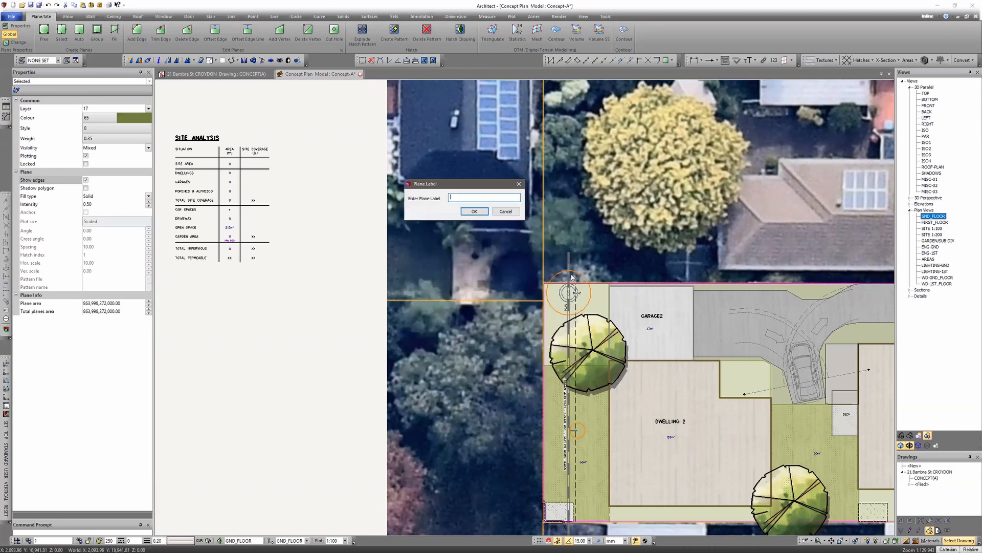
{"action": "type", "text": "St"}
{"action": "left_click", "coordinate": [474, 211]}
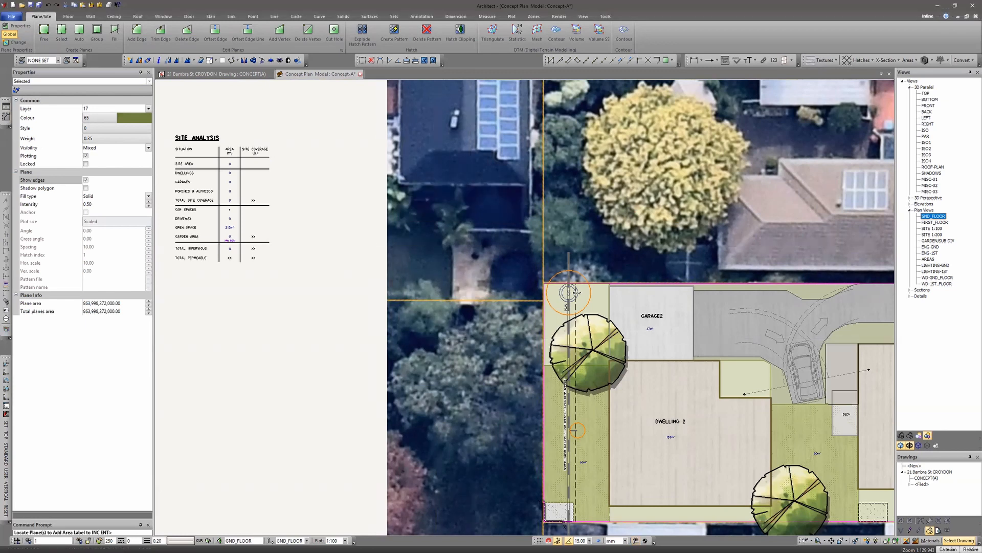
{"action": "left_click", "coordinate": [4, 120]}
{"action": "key", "text": "Return"}
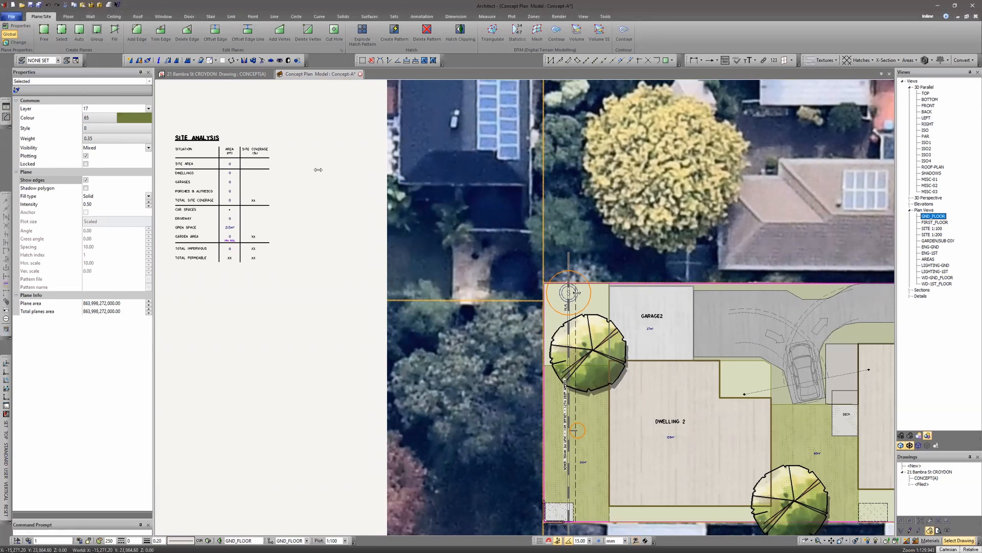
{"action": "key", "text": "Return"}
- Add the plane label D1-GND to the Dwelling 1 ground floor plane
{"action": "middle_click_drag", "start_coordinate": [688, 304], "coordinate": [457, 240]}
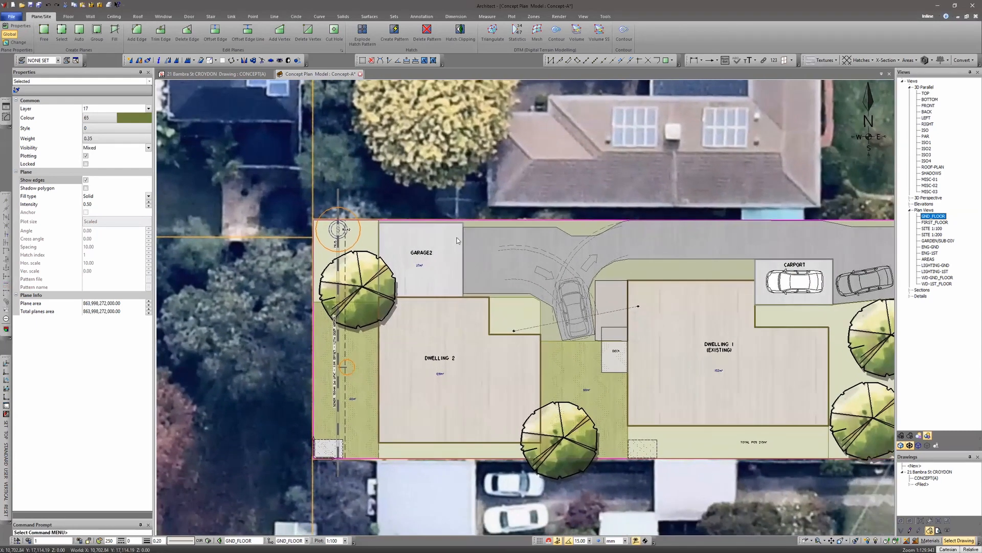
{"action": "scroll", "coordinate": [457, 240], "scroll_direction": "down", "scroll_amount": 3}
{"action": "scroll", "coordinate": [478, 262], "scroll_direction": "up", "scroll_amount": 1}
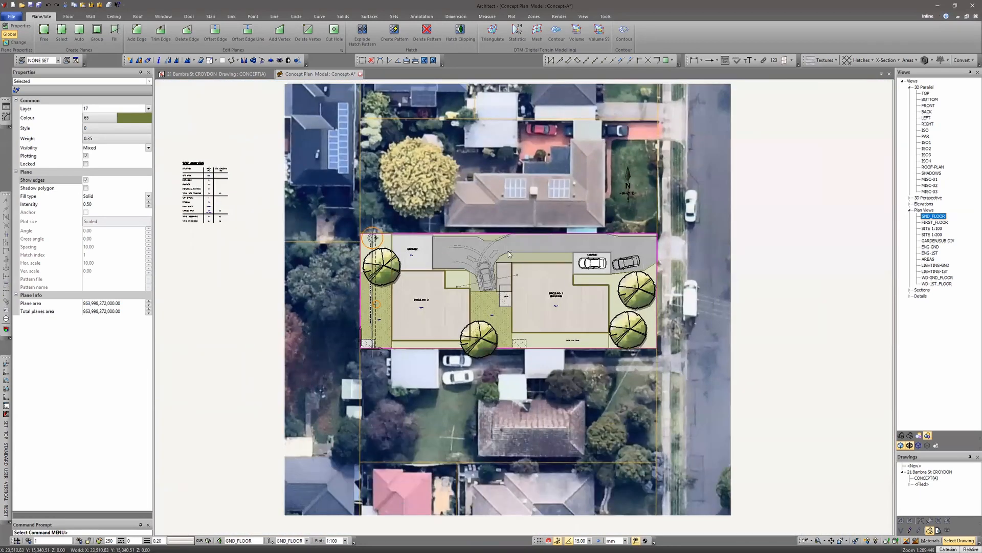
{"action": "key", "text": "Escape"}
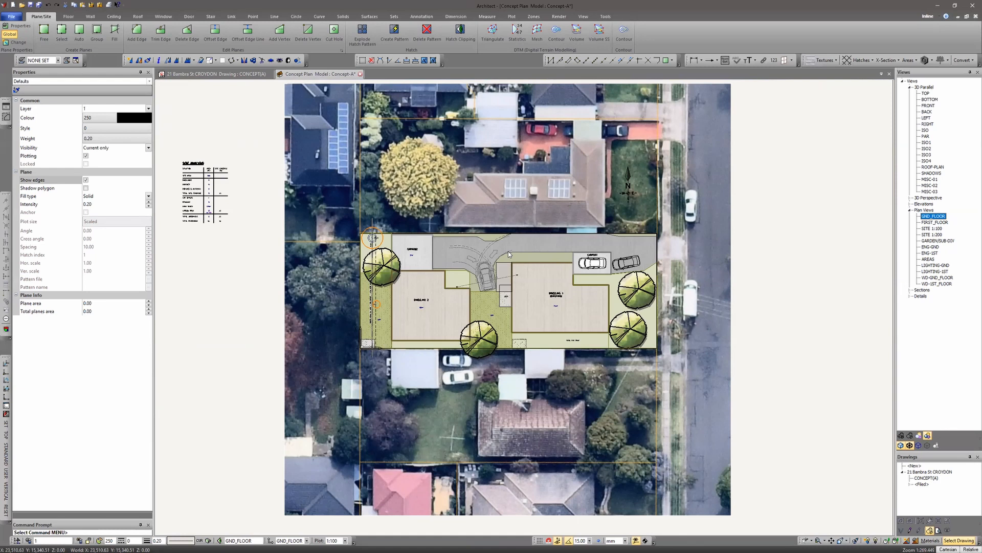
{"action": "scroll", "coordinate": [534, 304], "scroll_direction": "up", "scroll_amount": 3}
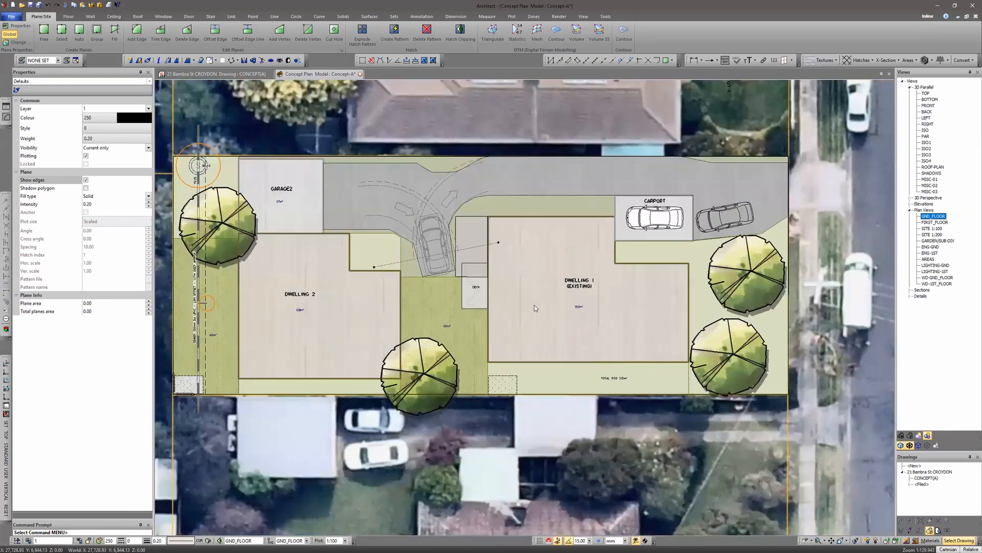
{"action": "middle_click_drag", "start_coordinate": [535, 305], "coordinate": [594, 325]}
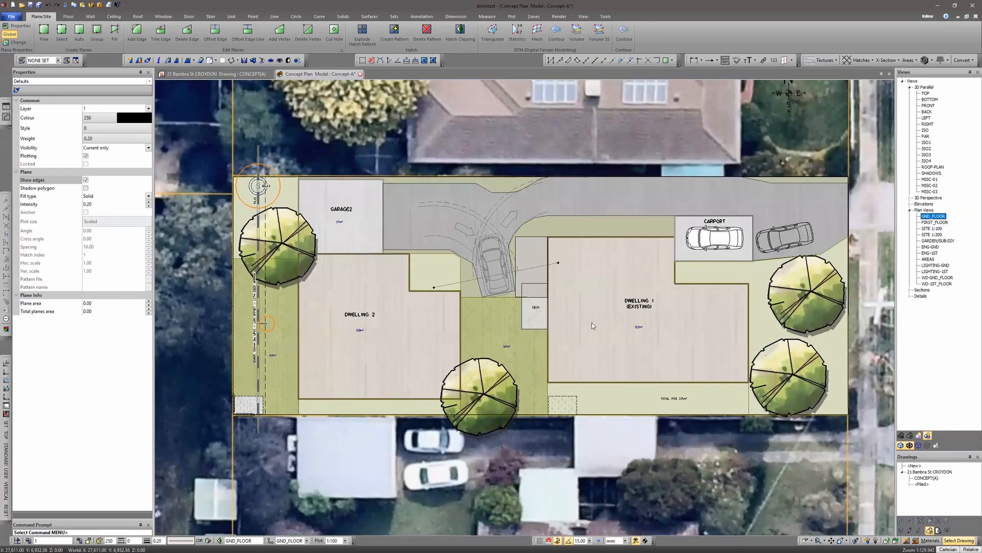
{"action": "left_click", "coordinate": [6, 117]}
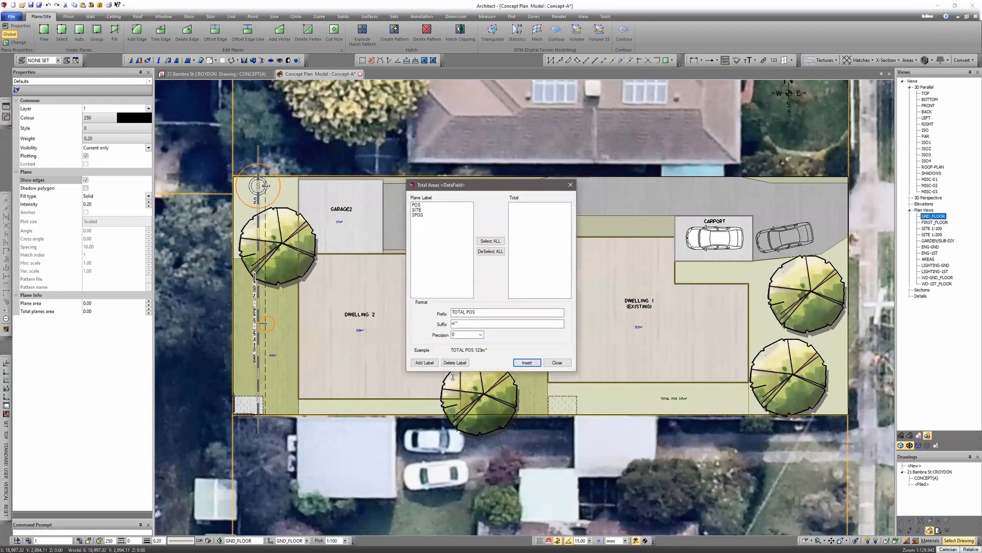
{"action": "left_click", "coordinate": [423, 363]}
{"action": "left_click", "coordinate": [601, 336]}
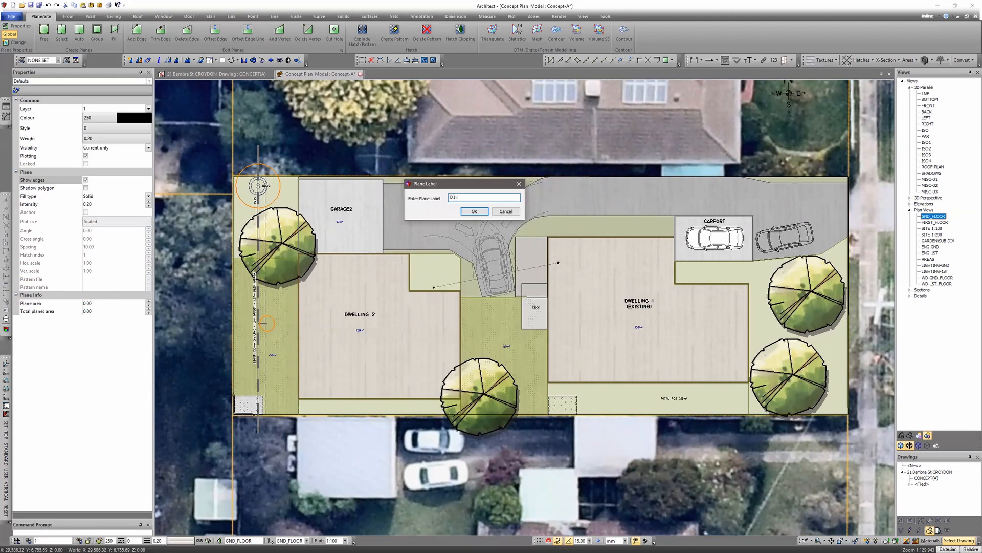
{"action": "type", "text": "D1-GND"}
{"action": "key", "text": "Return"}
{"action": "left_click", "coordinate": [590, 280]}
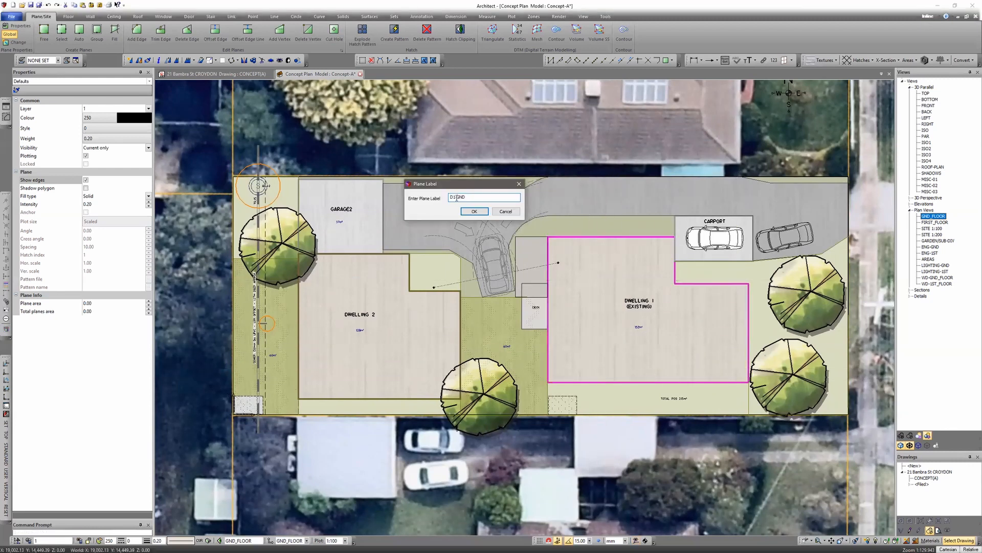
{"action": "key", "text": "Return"}
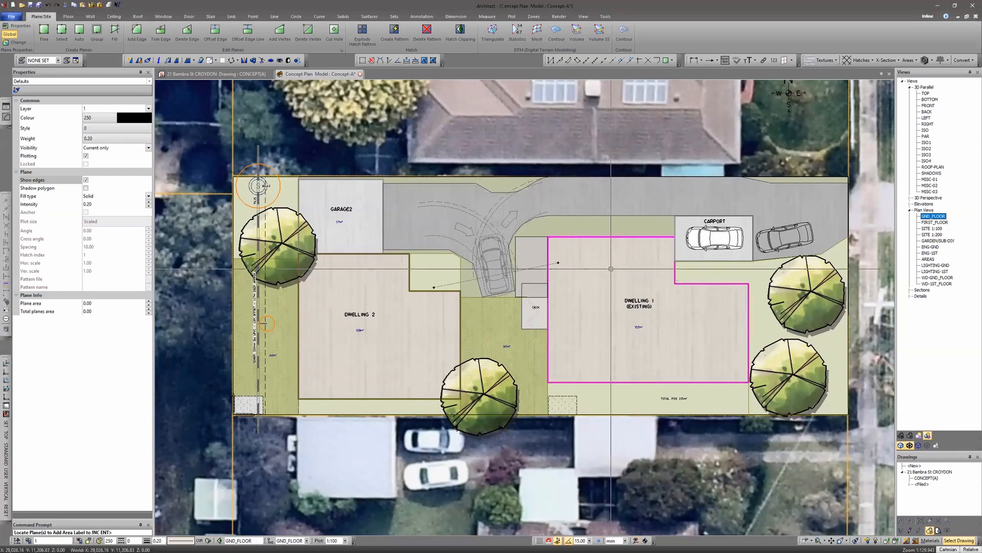
- Add the plane label D2-GND to the Dwelling 2 ground floor plane
{"action": "left_click", "coordinate": [340, 322]}
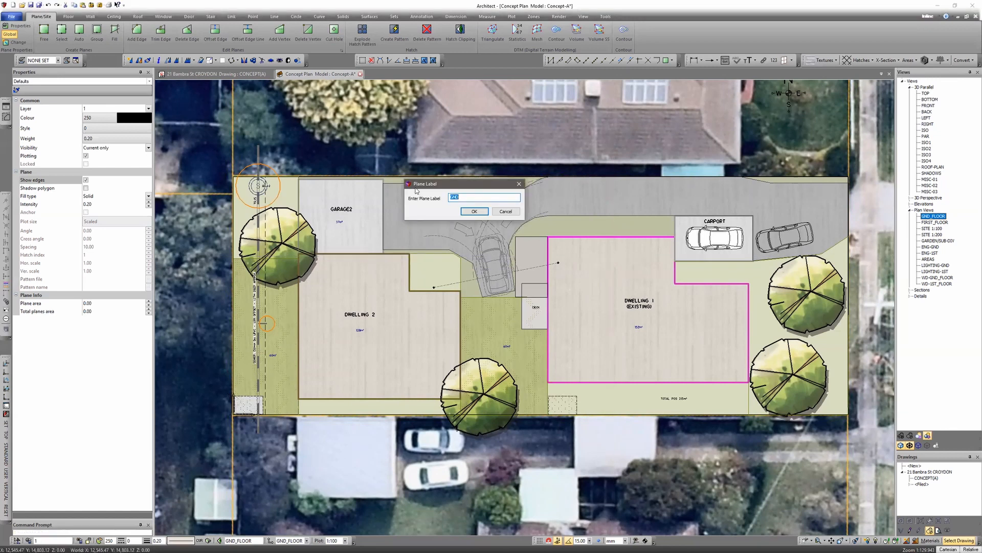
{"action": "type", "text": "D"}
{"action": "key", "text": "BackSpace"}
{"action": "type", "text": "-"}
{"action": "key", "text": "Return"}
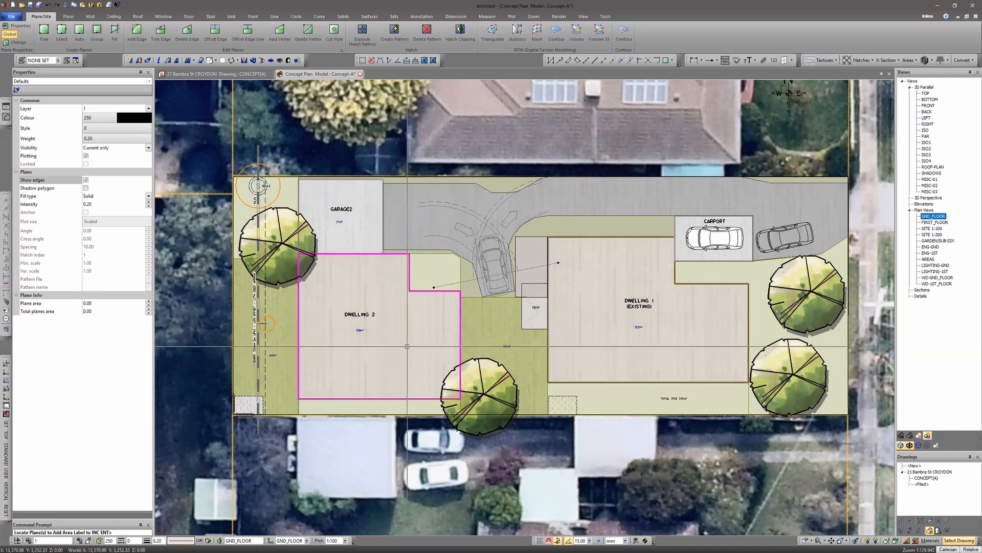
{"action": "right_click", "coordinate": [403, 217]}
{"action": "left_click", "coordinate": [465, 197]}
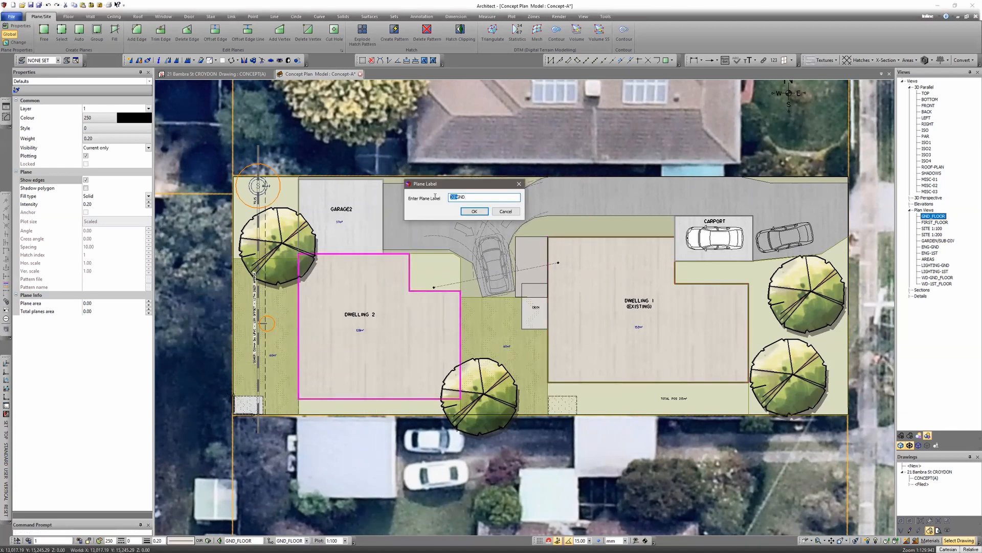
{"action": "key", "text": "BackSpace"}
{"action": "key", "text": "Return"}
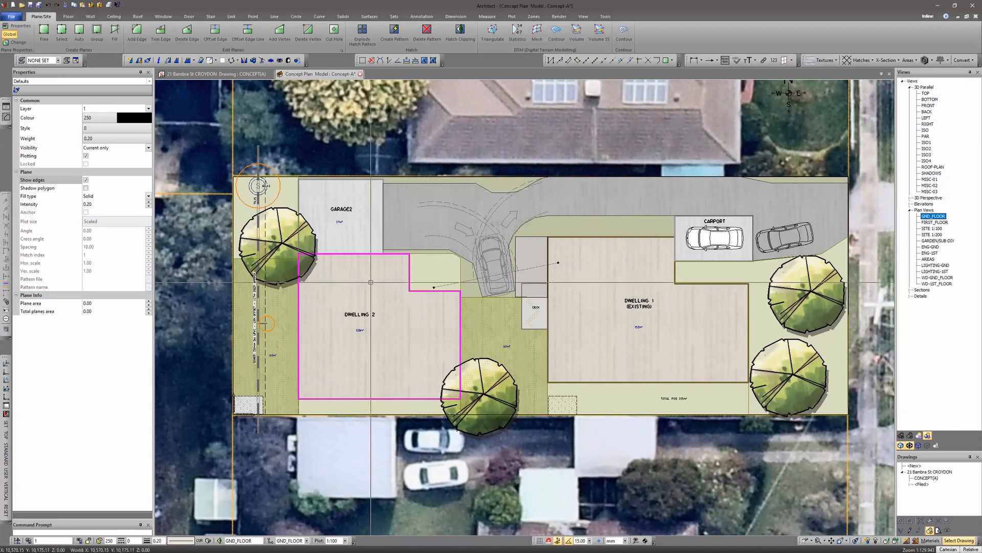
- Label the garage and carport planes GARAGE
{"action": "left_click", "coordinate": [423, 223]}
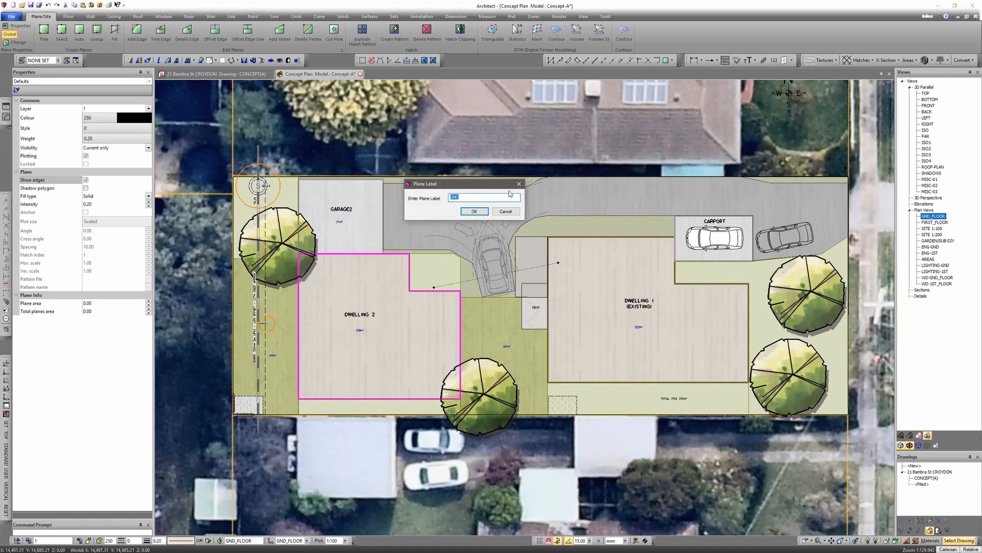
{"action": "type", "text": "GARAGE"}
{"action": "key", "text": "Return"}
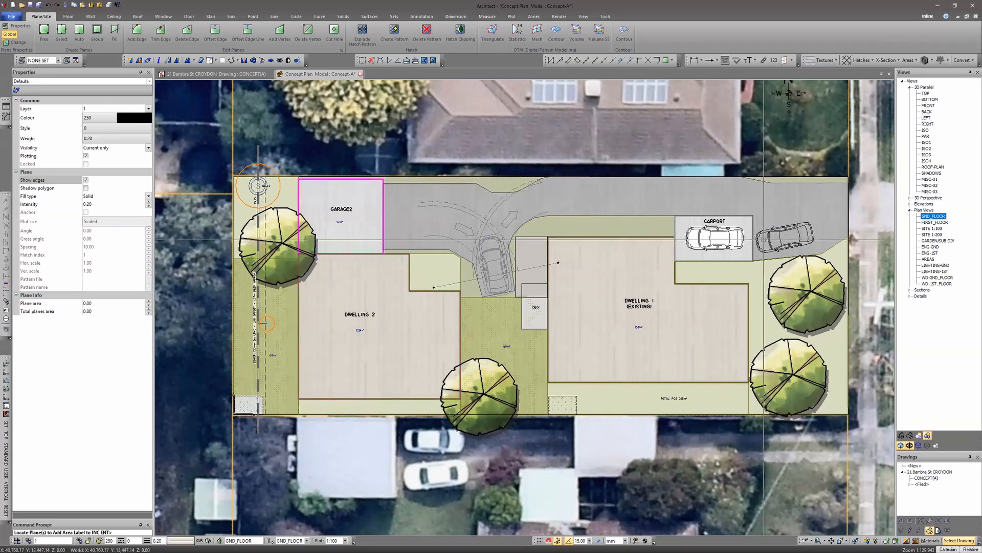
{"action": "left_click", "coordinate": [747, 223]}
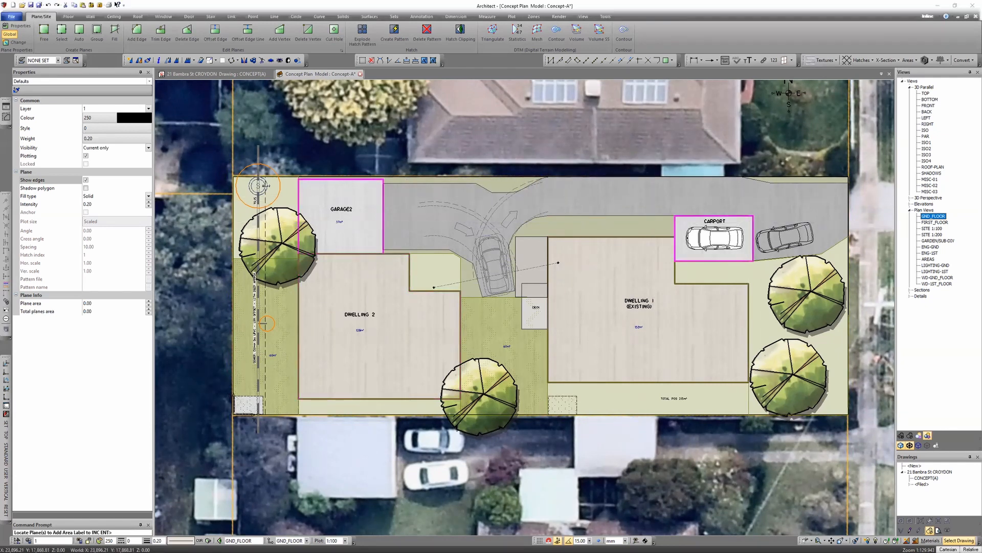
- Label the driveway plane DRIVE
{"action": "type", "text": "DRIVE"}
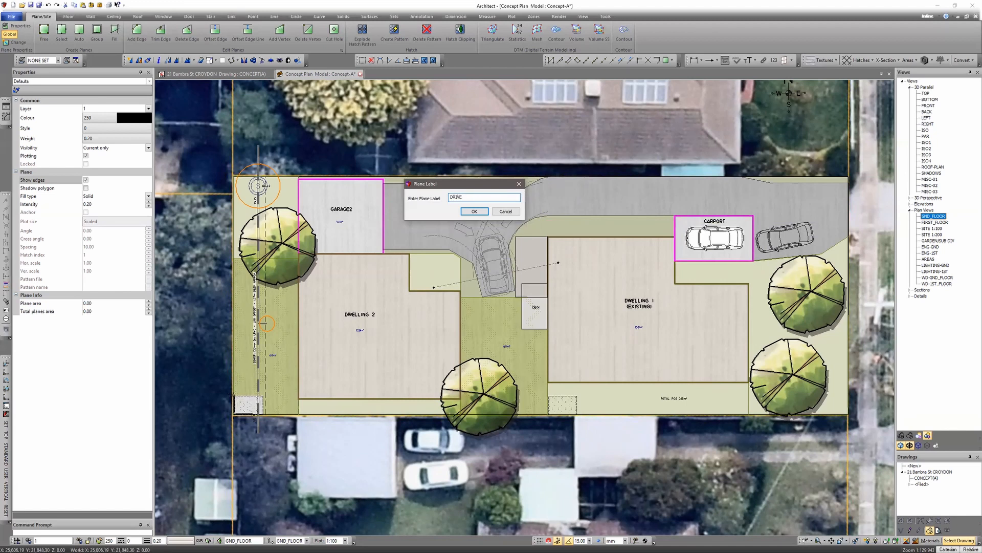
{"action": "key", "text": "Return"}
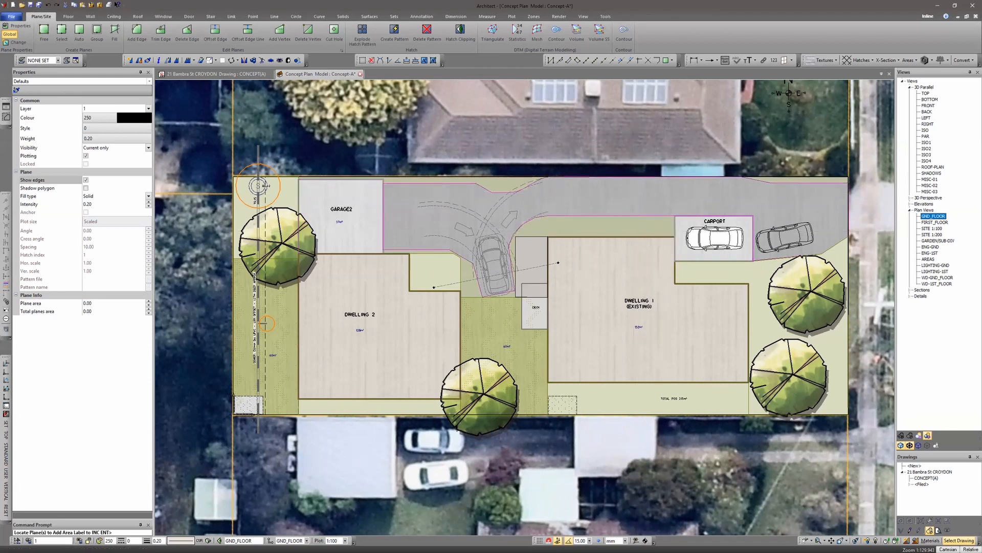
{"action": "key", "text": "Return"}
{"action": "key", "text": "Escape"}
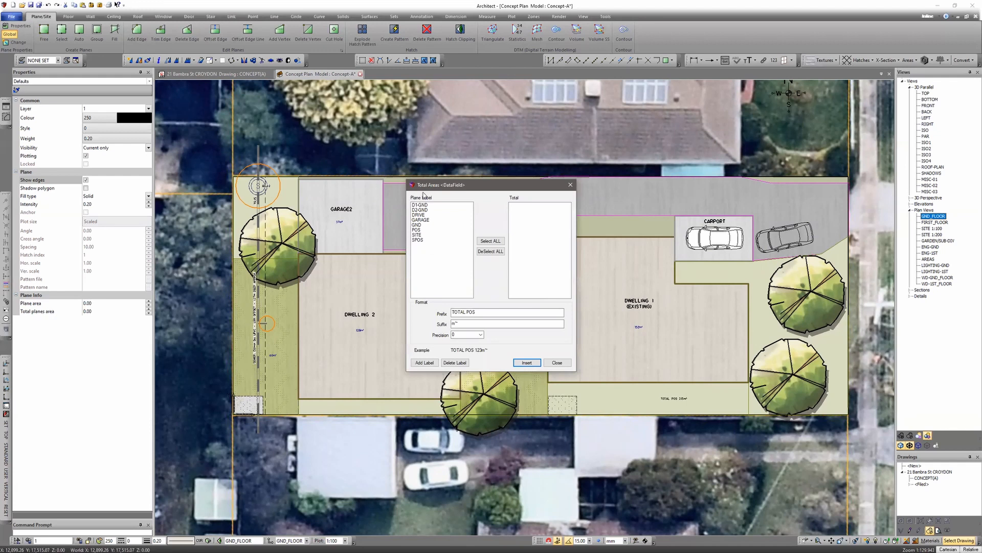
- Link the AREA:DWELLING(D1) symbol from SCHEDULES.dab beside the site analysis table, declining to keep its setout
{"action": "key", "text": "Escape"}
{"action": "middle_click_drag", "start_coordinate": [335, 217], "coordinate": [708, 284]}
{"action": "middle_click_drag", "start_coordinate": [309, 212], "coordinate": [356, 295]}
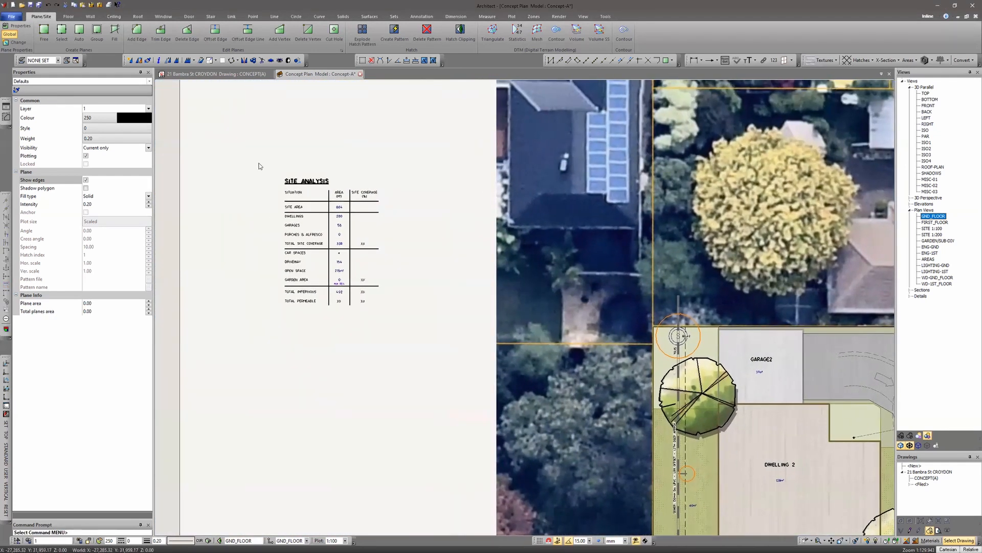
{"action": "scroll", "coordinate": [324, 235], "scroll_direction": "up", "scroll_amount": 3}
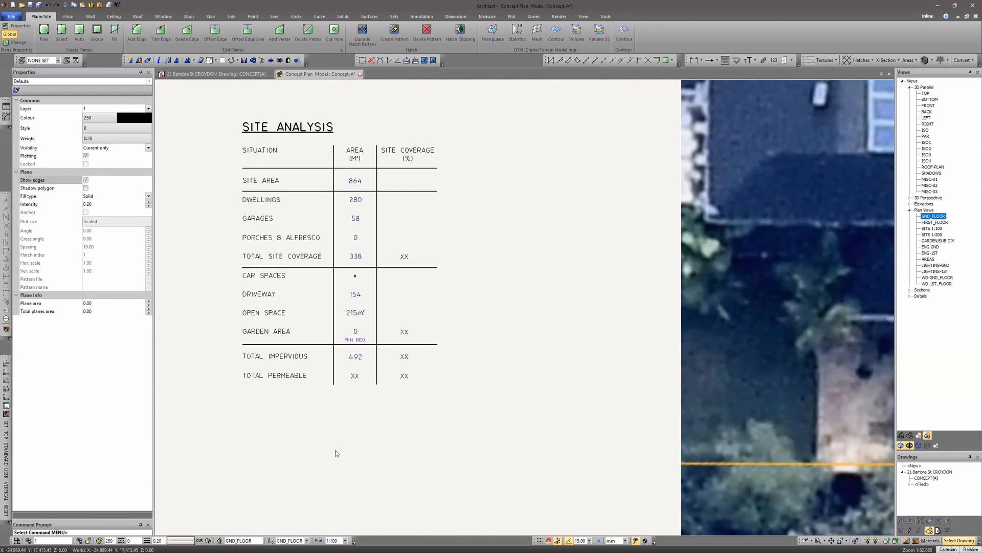
{"action": "scroll", "coordinate": [358, 422], "scroll_direction": "down", "scroll_amount": 5}
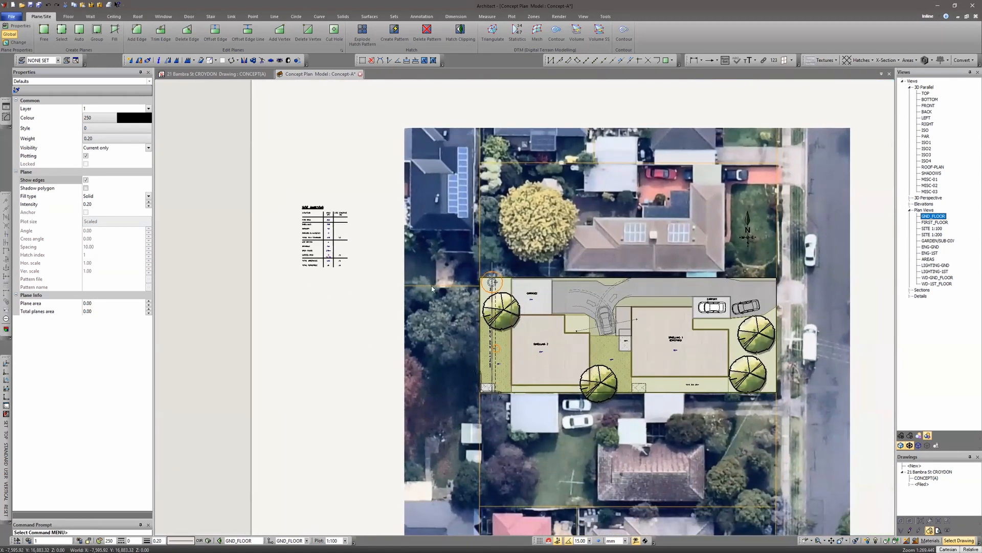
{"action": "key", "text": "l"}
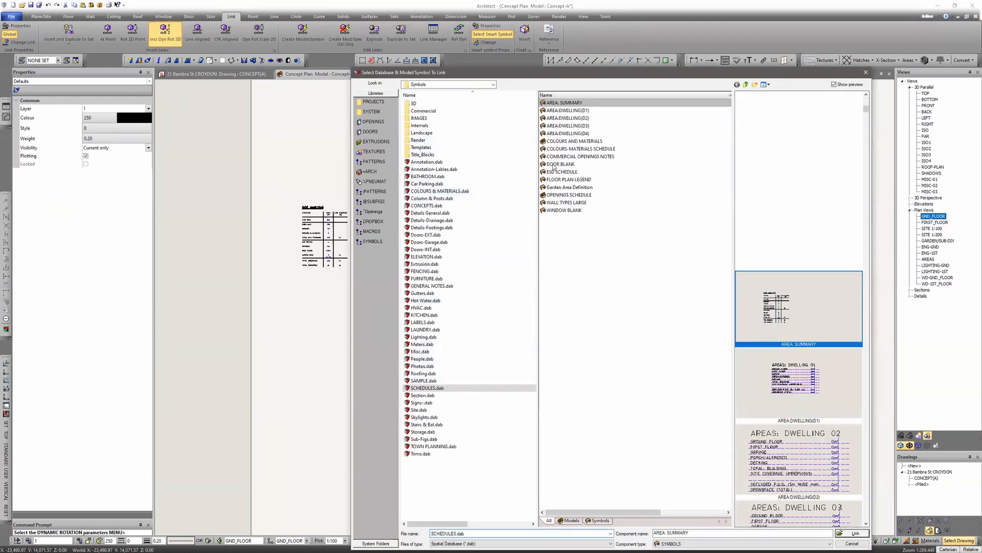
{"action": "left_click", "coordinate": [852, 533]}
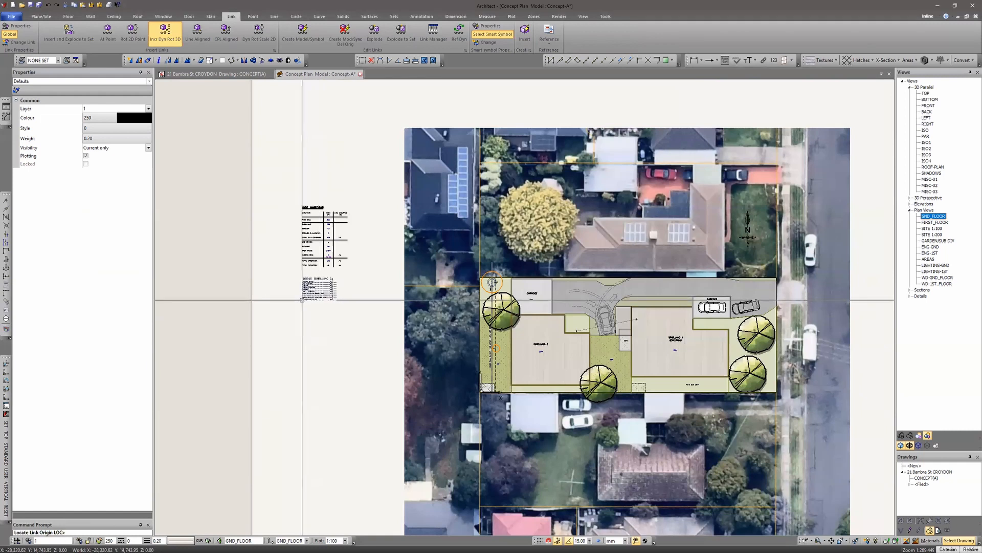
{"action": "left_click", "coordinate": [303, 302]}
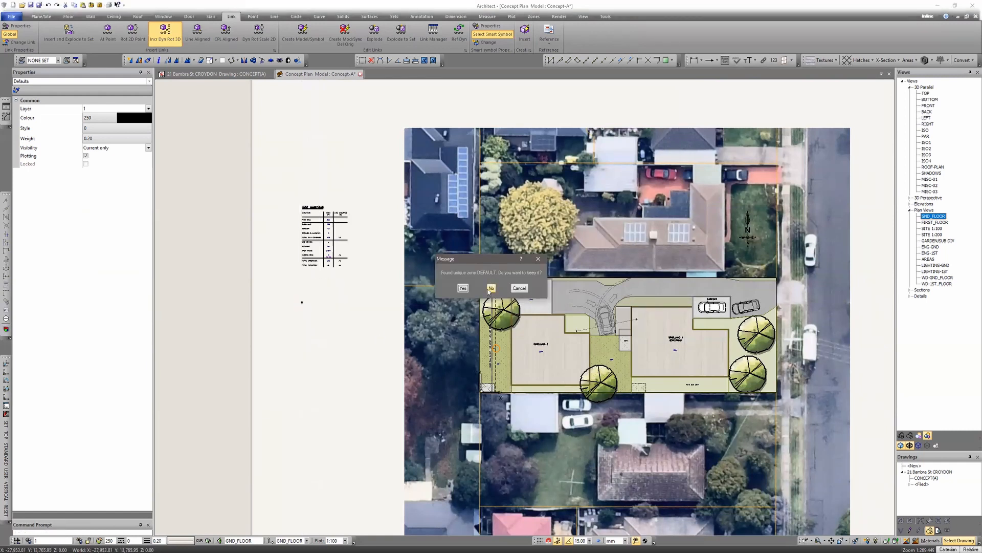
{"action": "left_click", "coordinate": [491, 289]}
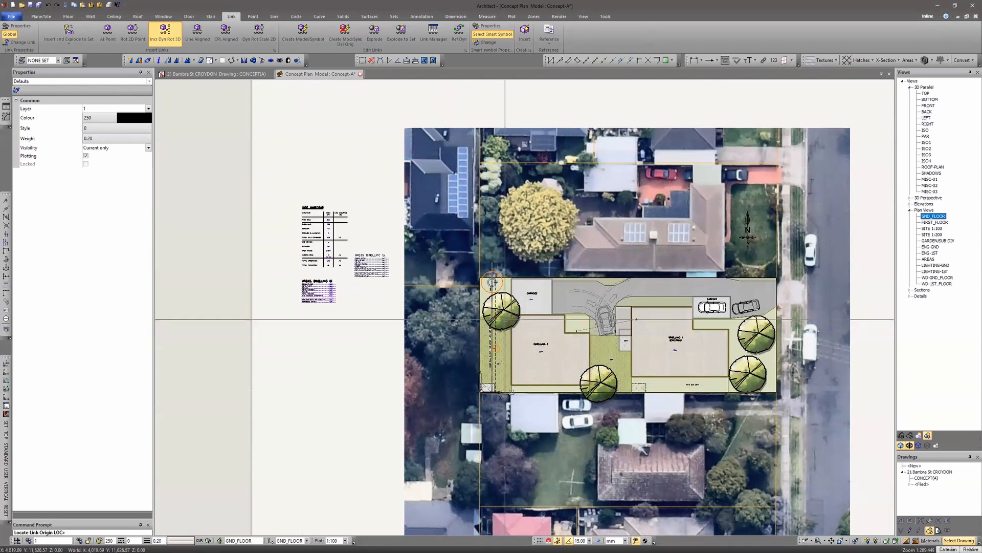
{"action": "key", "text": "Escape"}
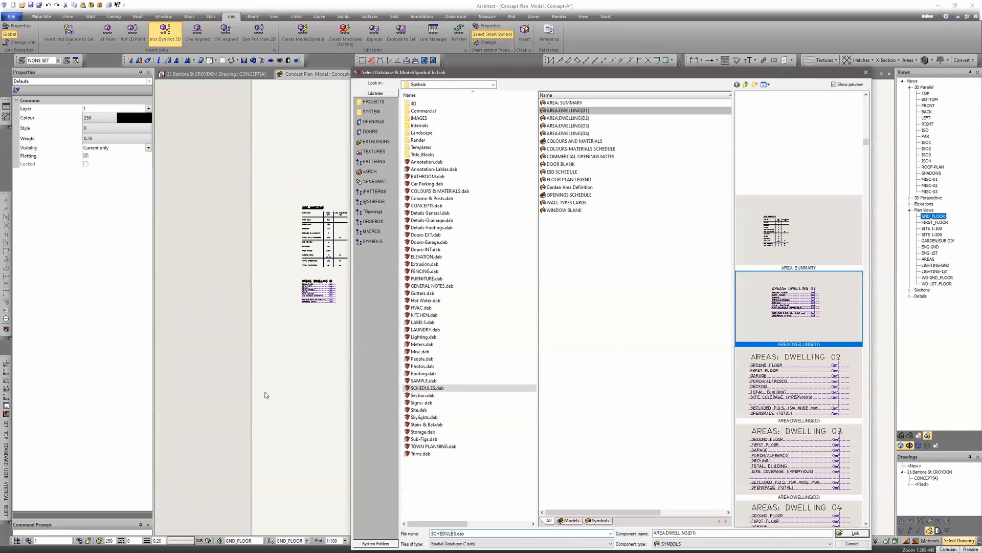
- Close the link dialog and examine the site analysis table and Dwelling 01 area schedule values
{"action": "key", "text": "Escape"}
{"action": "scroll", "coordinate": [318, 250], "scroll_direction": "up", "scroll_amount": 2}
{"action": "scroll", "coordinate": [319, 251], "scroll_direction": "up", "scroll_amount": 1}
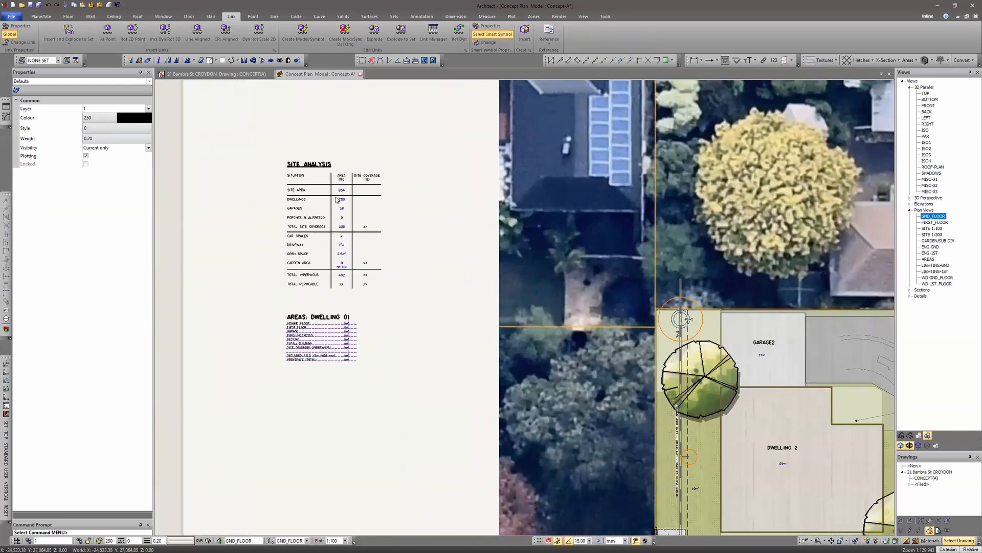
{"action": "left_click", "coordinate": [7, 108]}
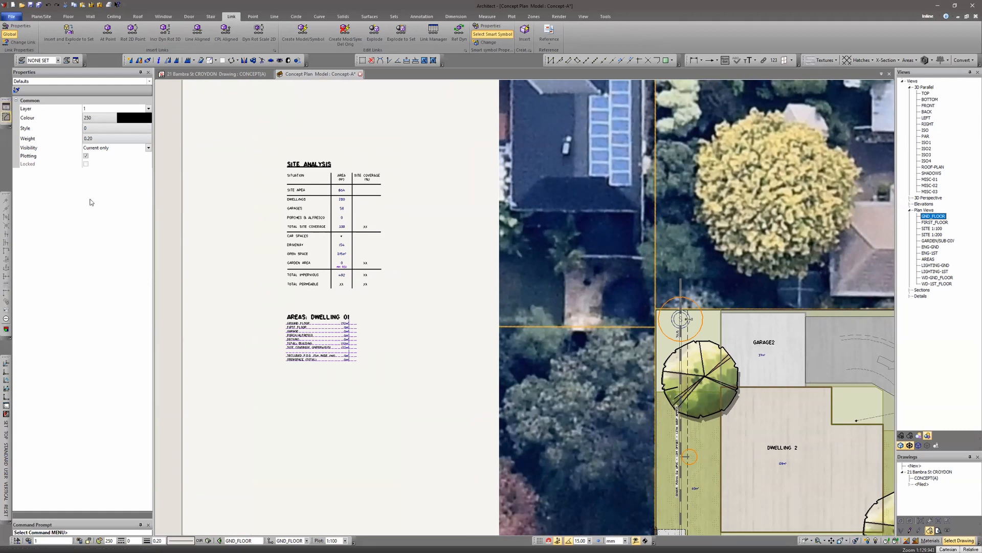
{"action": "scroll", "coordinate": [318, 350], "scroll_direction": "up", "scroll_amount": 4}
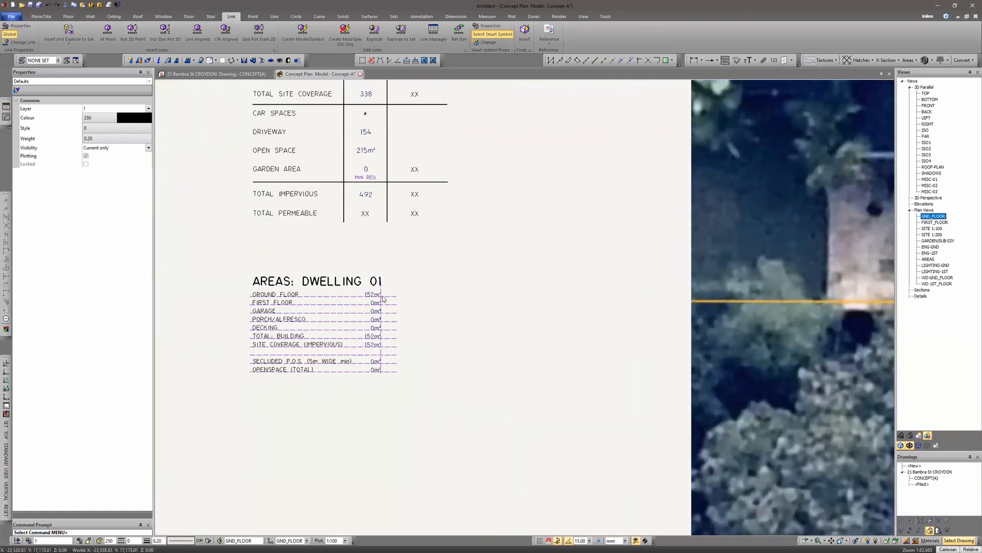
{"action": "middle_click_drag", "start_coordinate": [490, 226], "coordinate": [533, 361]}
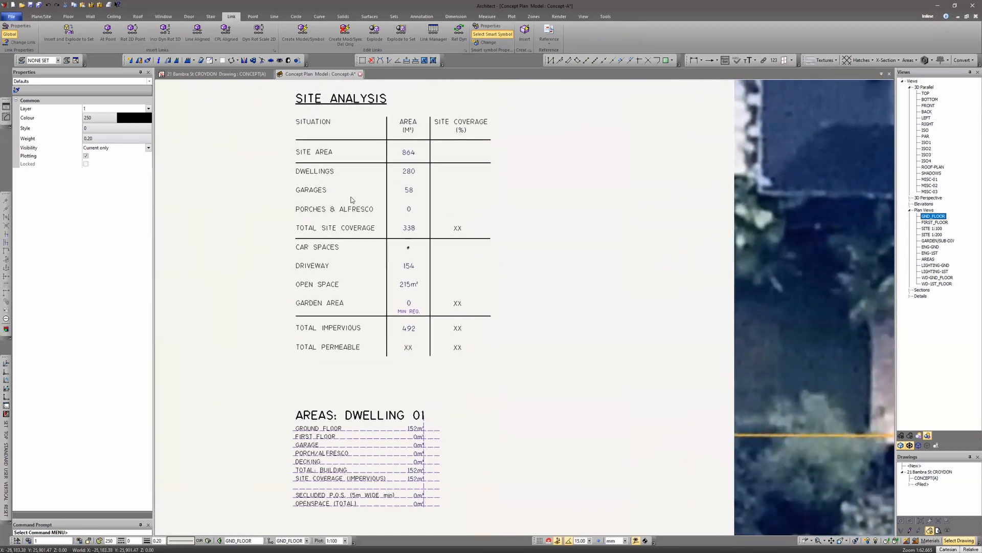
- Inspect the text entity properties and data field of the Dwellings area value in the site analysis table
{"action": "left_click", "coordinate": [410, 174]}
{"action": "right_click", "coordinate": [523, 244]}
{"action": "left_click", "coordinate": [558, 339]}
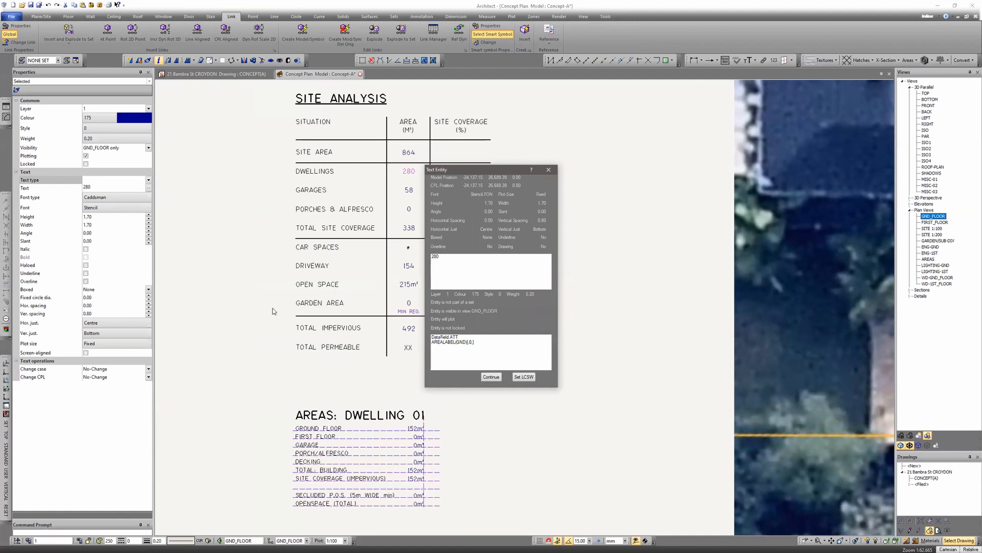
{"action": "key", "text": "Escape"}
{"action": "middle_click_drag", "start_coordinate": [405, 370], "coordinate": [431, 258]}
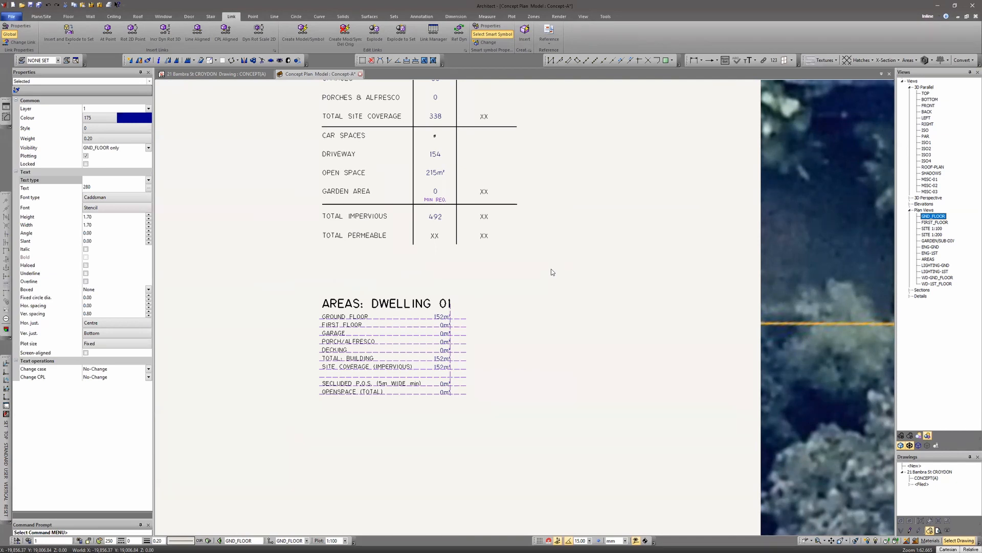
{"action": "middle_click_drag", "start_coordinate": [526, 182], "coordinate": [587, 372]}
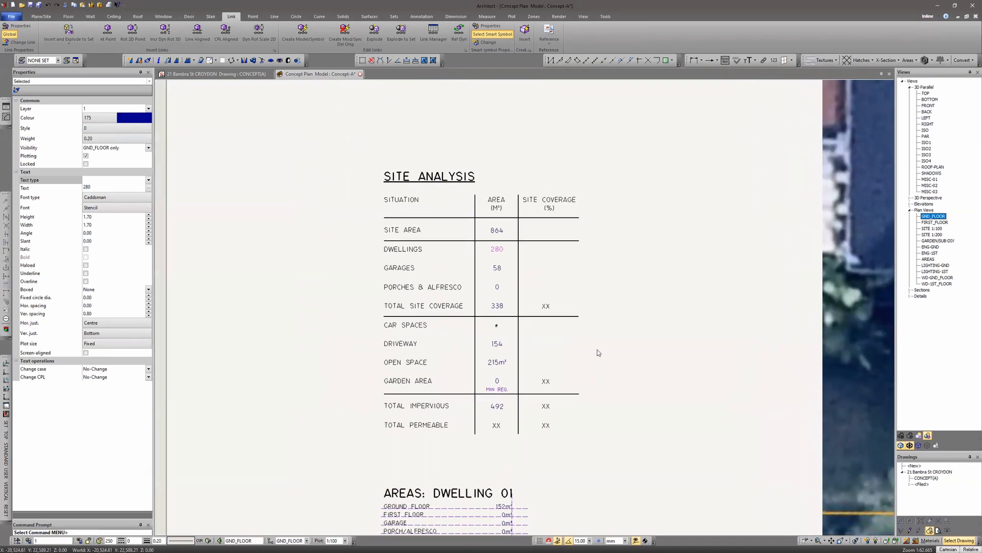